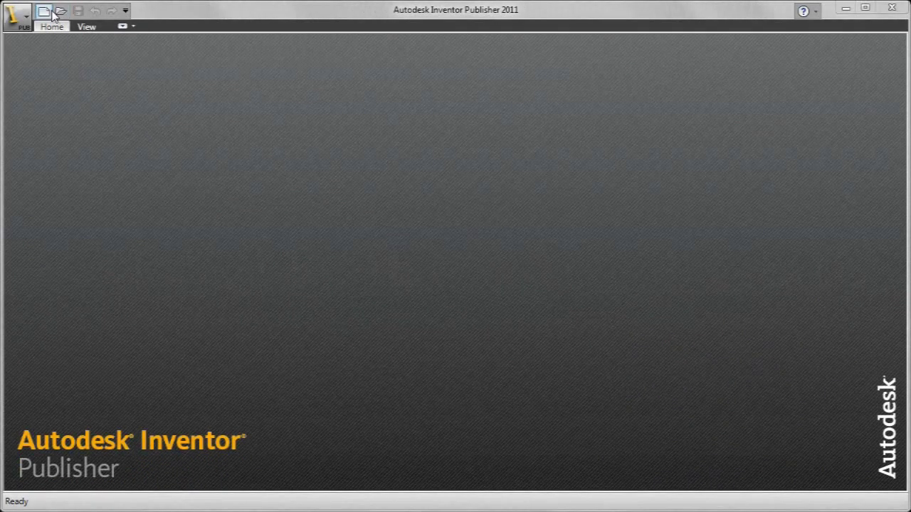
Create a new blank document from the Quick Access Toolbar's New button.
click(44, 12)
Insert Brake_Rotor_Assembly.iam onto the canvas, filtering the file list to Inventor Files.
right_click(336, 171)
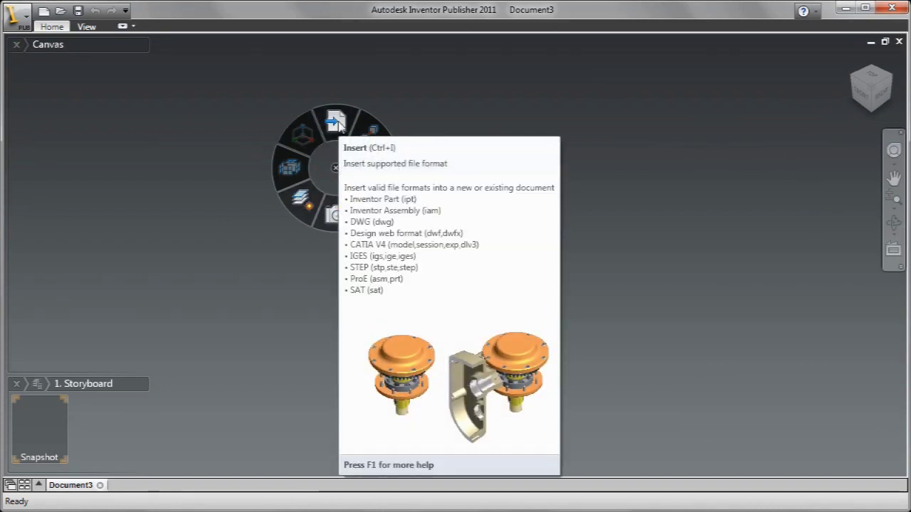
click(336, 122)
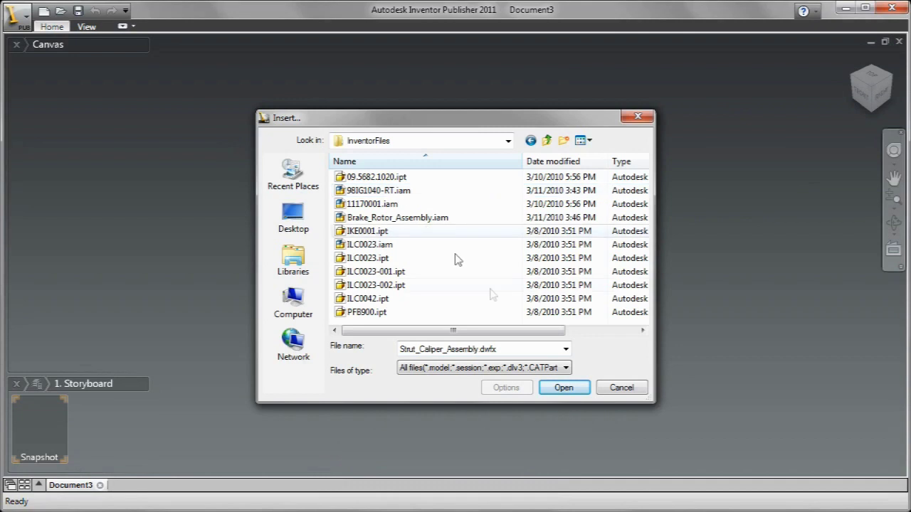
click(567, 368)
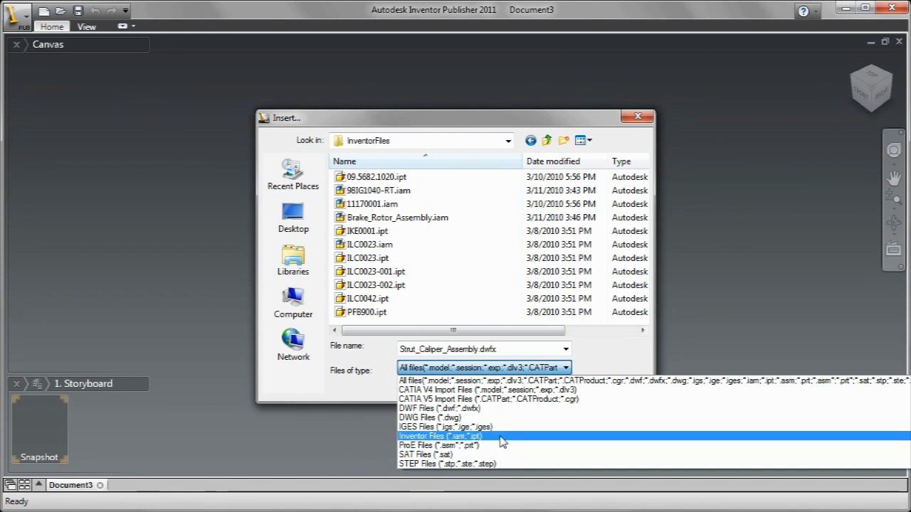
click(502, 441)
click(441, 222)
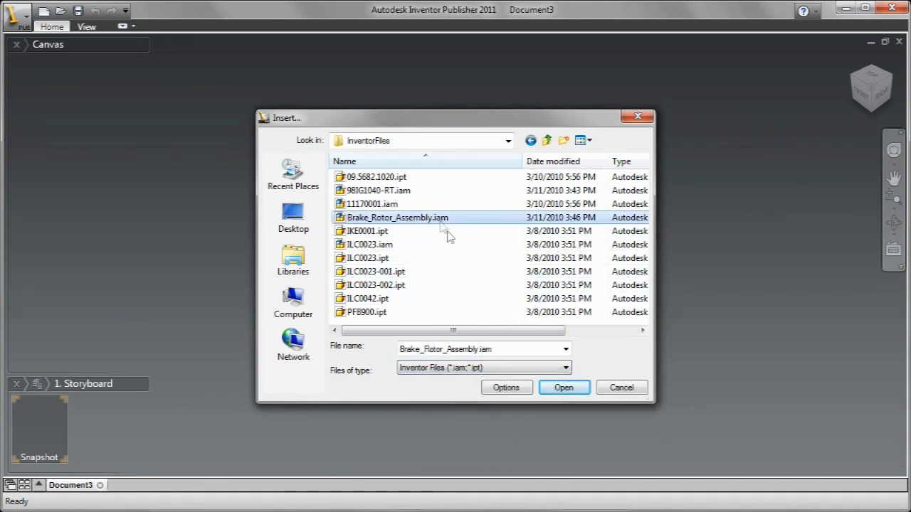
click(556, 388)
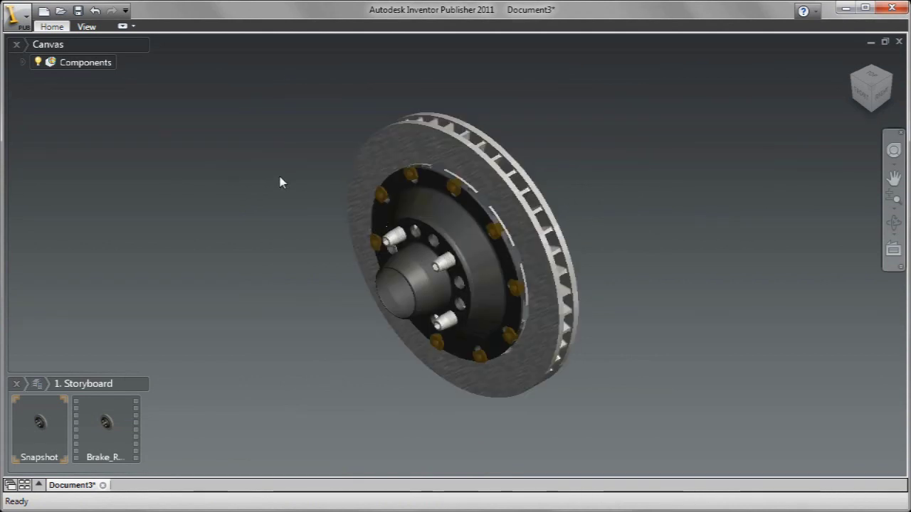
Insert Strut_Caliper_Assembly.dwfx from the DWF_File folder using the DWF Files filter.
right_click(277, 175)
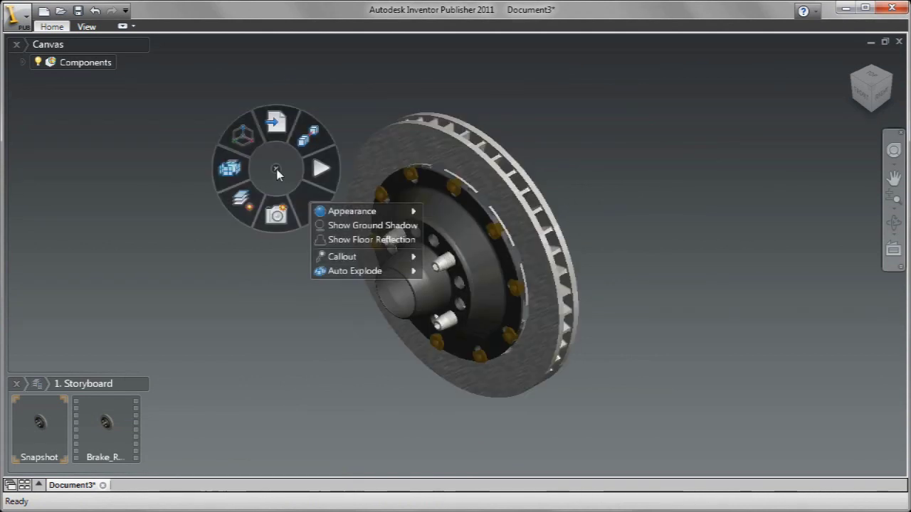
click(282, 131)
click(547, 140)
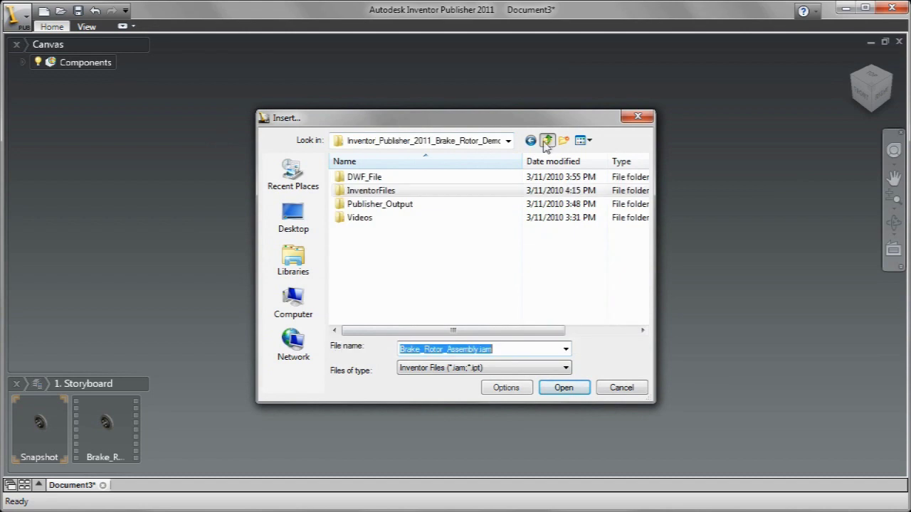
double_click(377, 177)
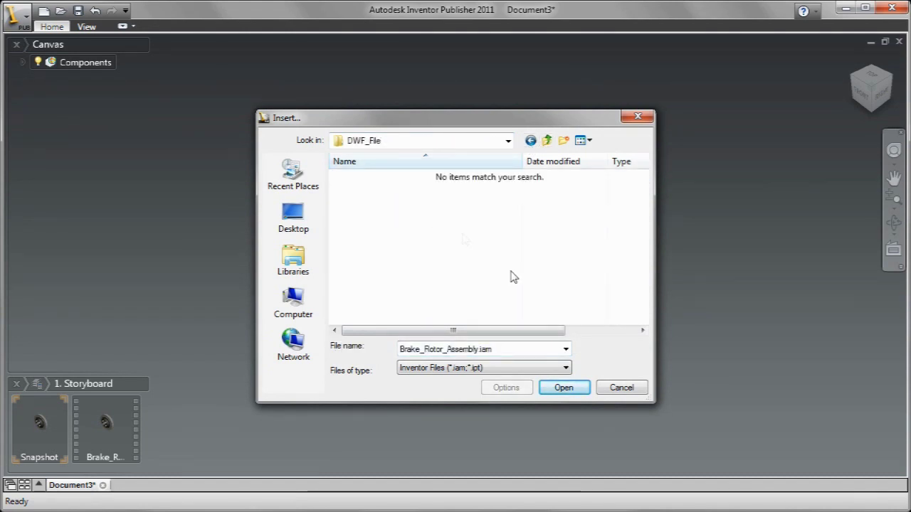
click(565, 368)
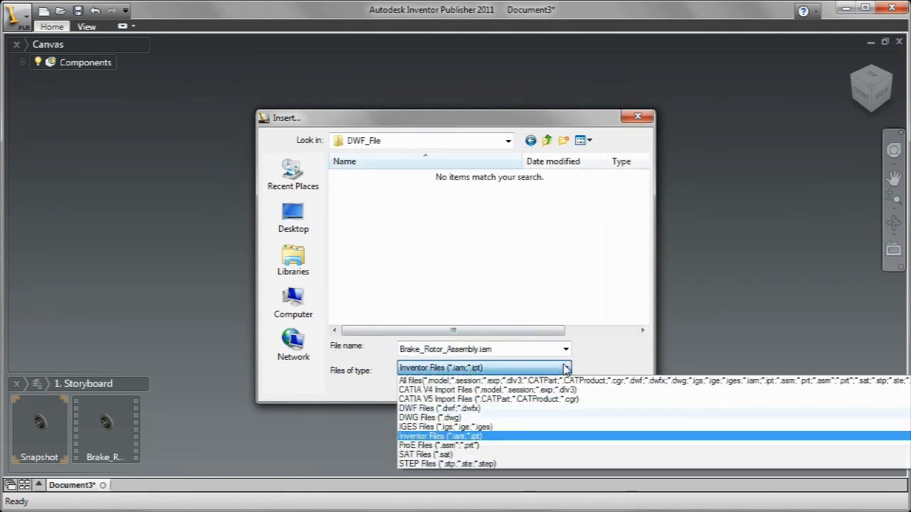
click(472, 409)
click(420, 179)
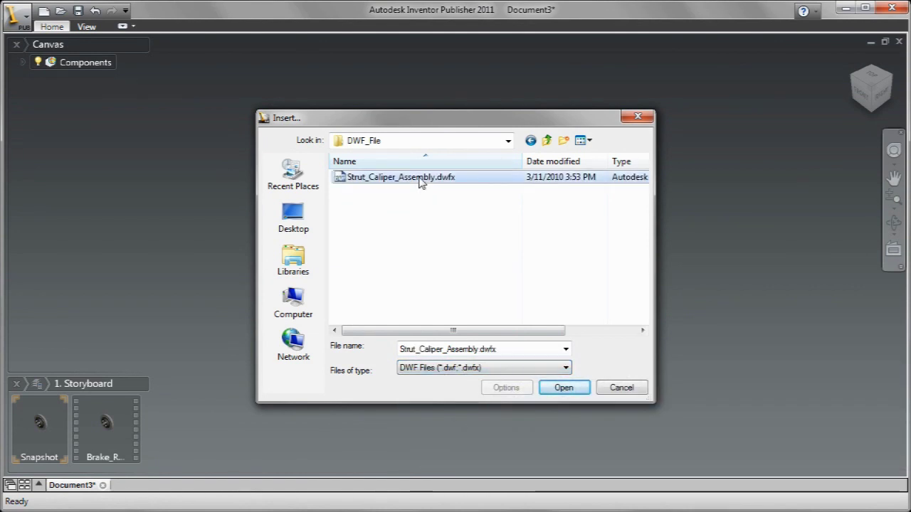
click(565, 396)
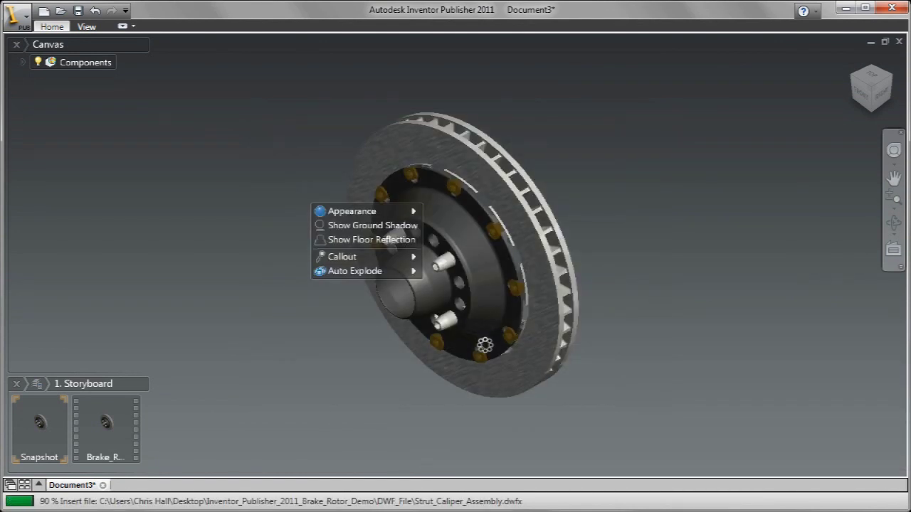
Zoom All to fit the whole suspension, then select both storyboard snapshots.
click(897, 211)
click(854, 237)
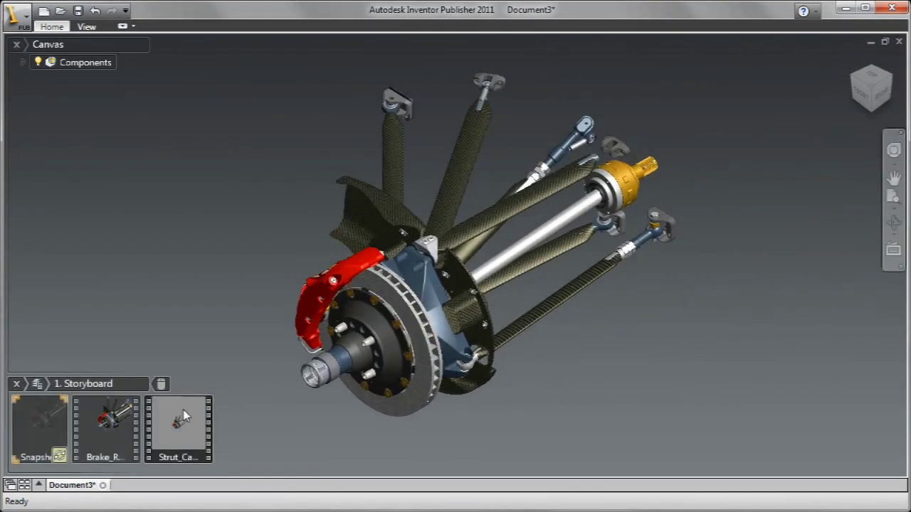
click(183, 408)
ctrl+click(93, 424)
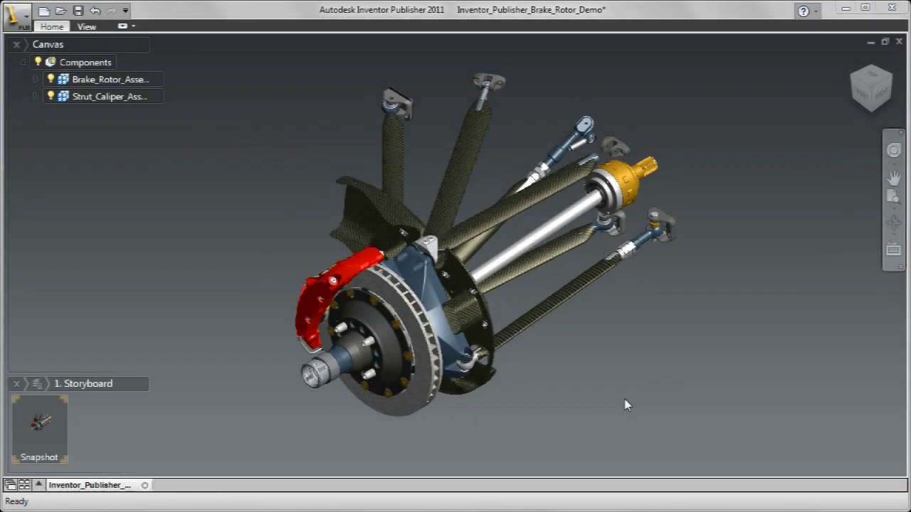
Hide the strut-caliper assembly, zoom onto the rotor and capture a new snapshot.
click(51, 97)
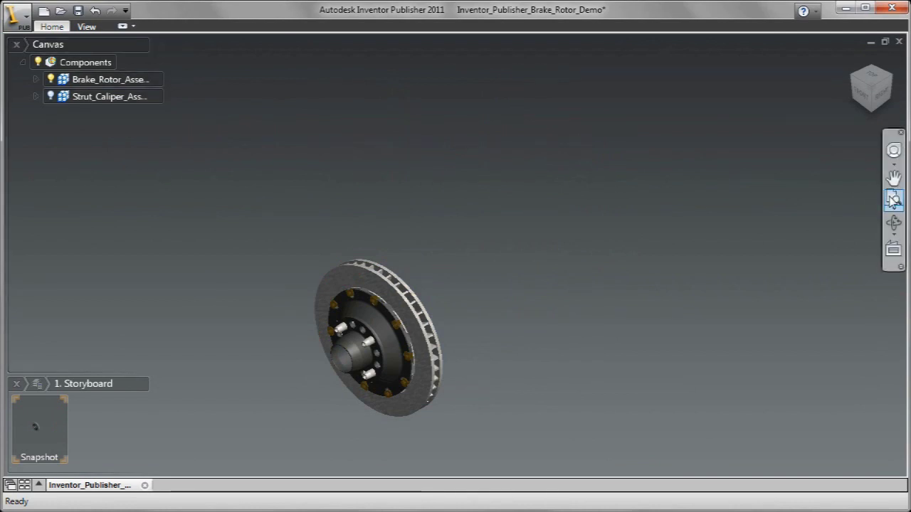
click(894, 202)
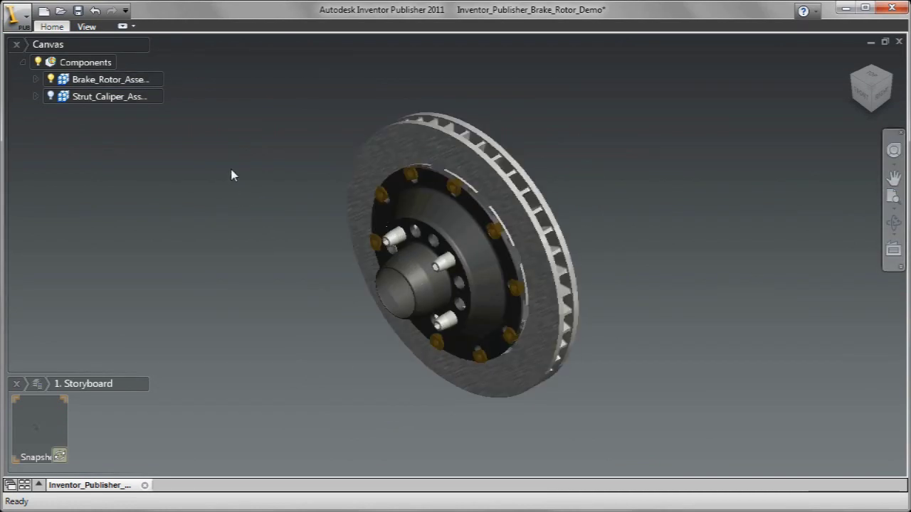
right_click(232, 175)
click(232, 217)
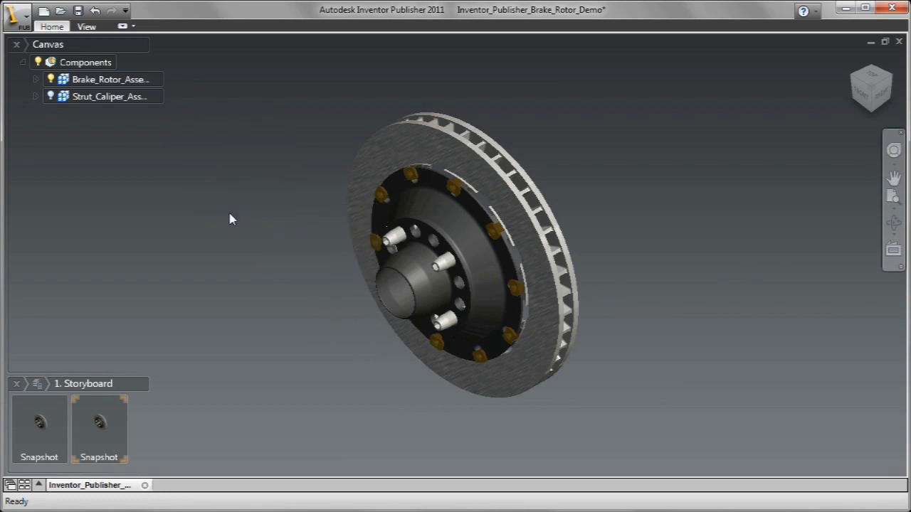
Window-select all rotor parts and pull them apart leftward in the Right view.
drag(290, 93, 609, 423)
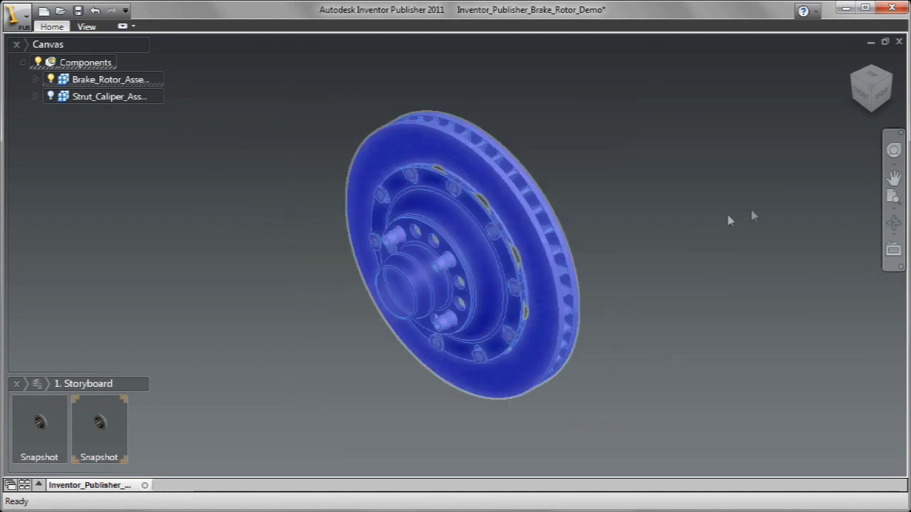
right_click(660, 152)
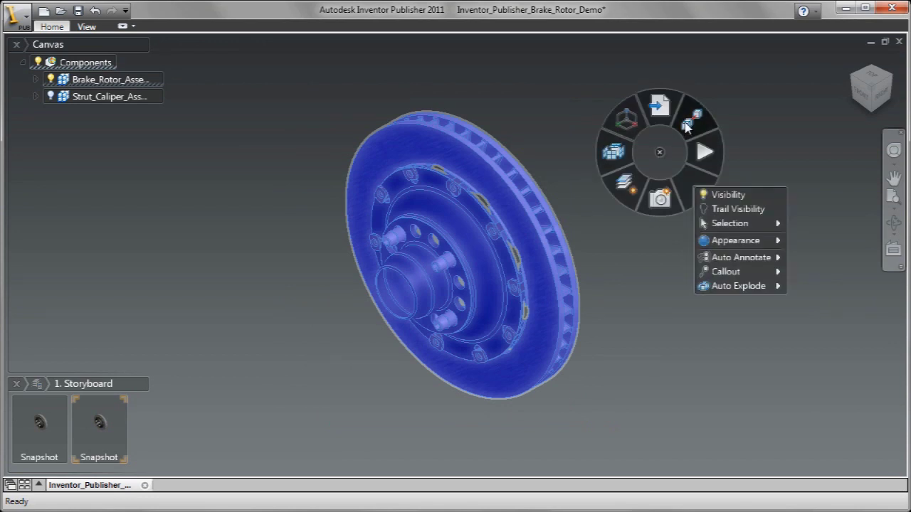
click(687, 126)
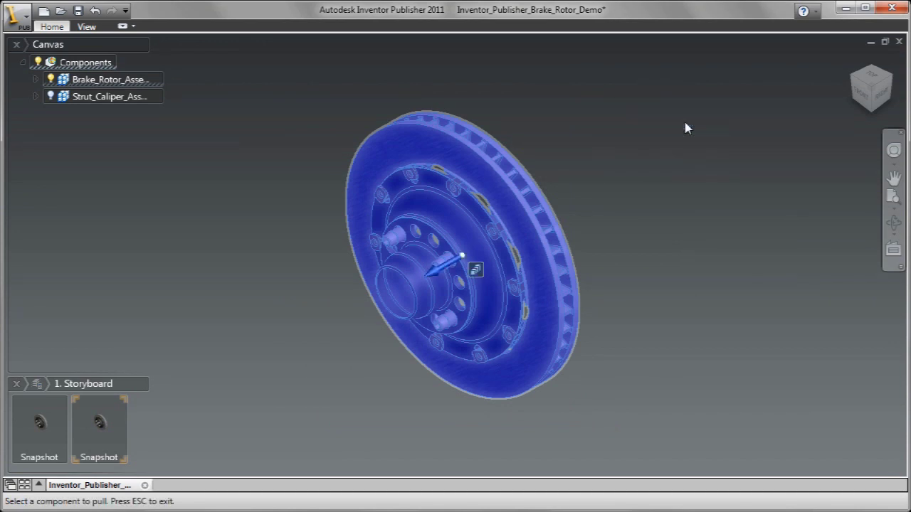
click(880, 99)
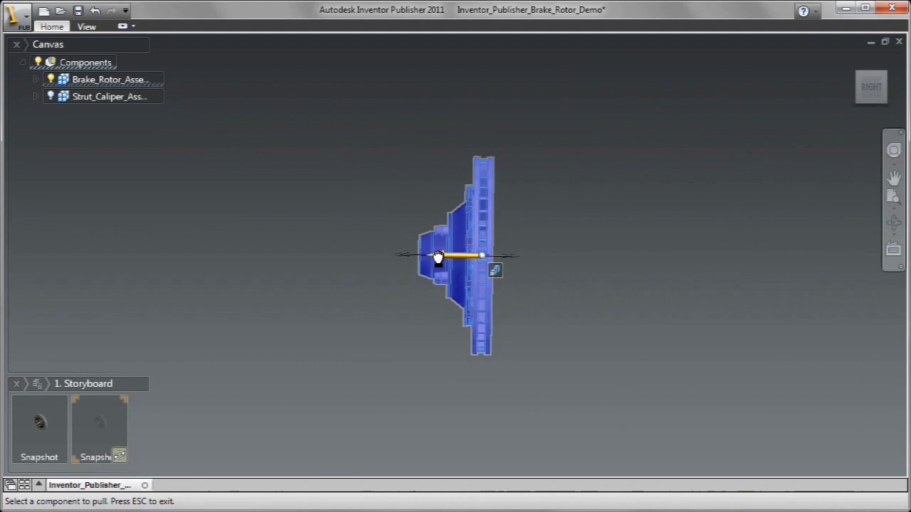
drag(438, 258, 65, 253)
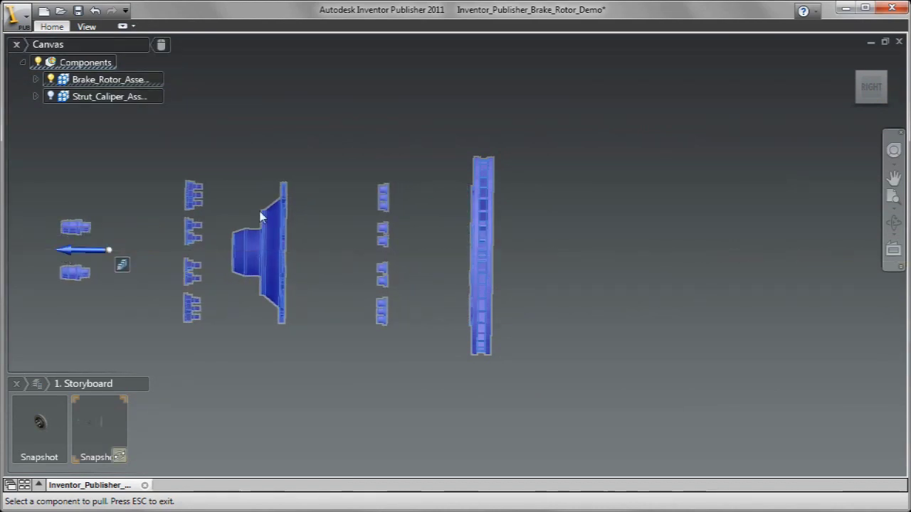
Move the studs beyond the rotor disc, slide the hub back, and return Home.
click(406, 371)
drag(428, 207, 689, 225)
click(371, 335)
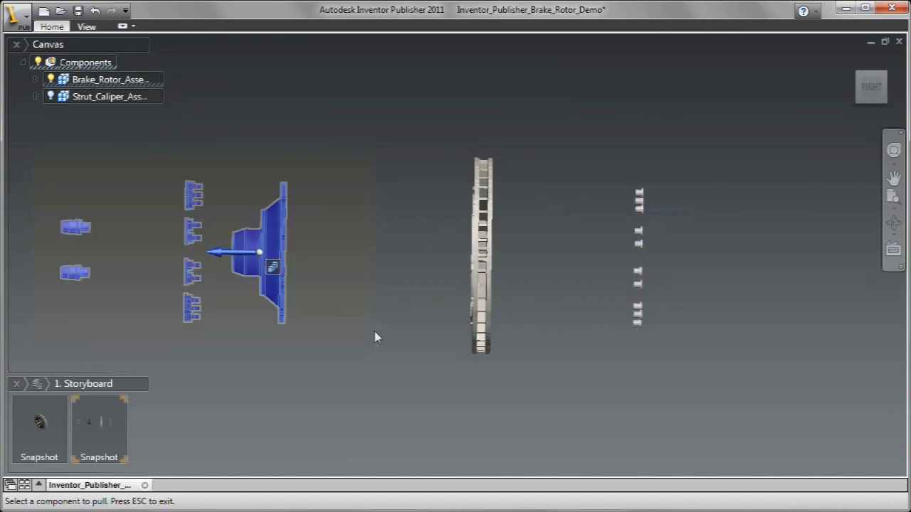
drag(213, 253, 306, 265)
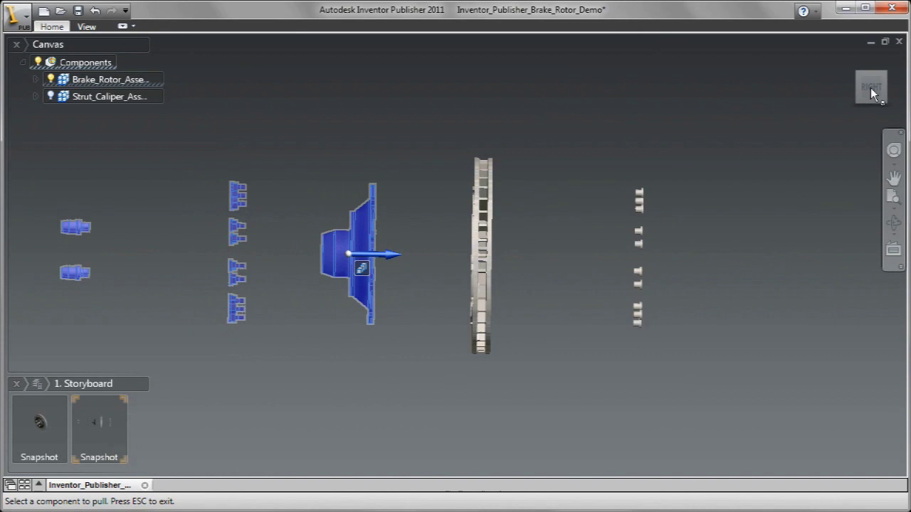
click(848, 64)
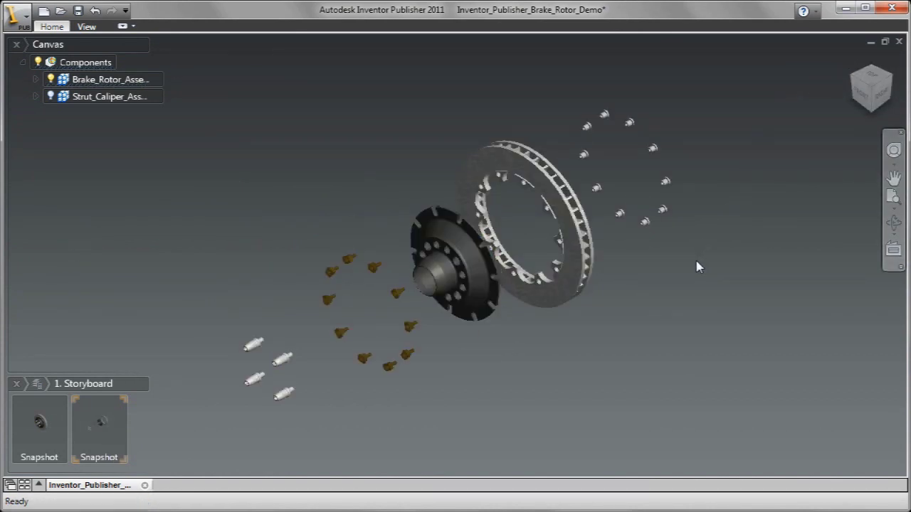
Switch the model to basic shading with edges and capture another snapshot.
right_click(270, 135)
mouse_move(347, 176)
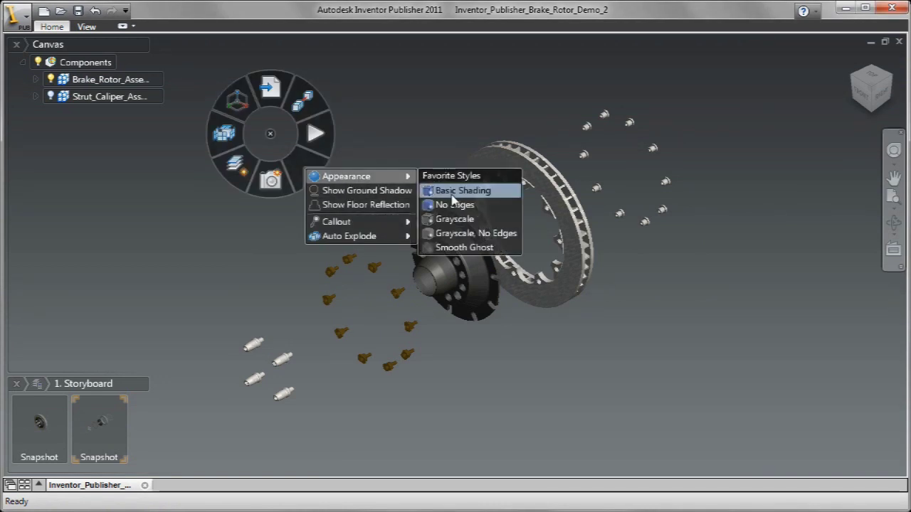
click(462, 190)
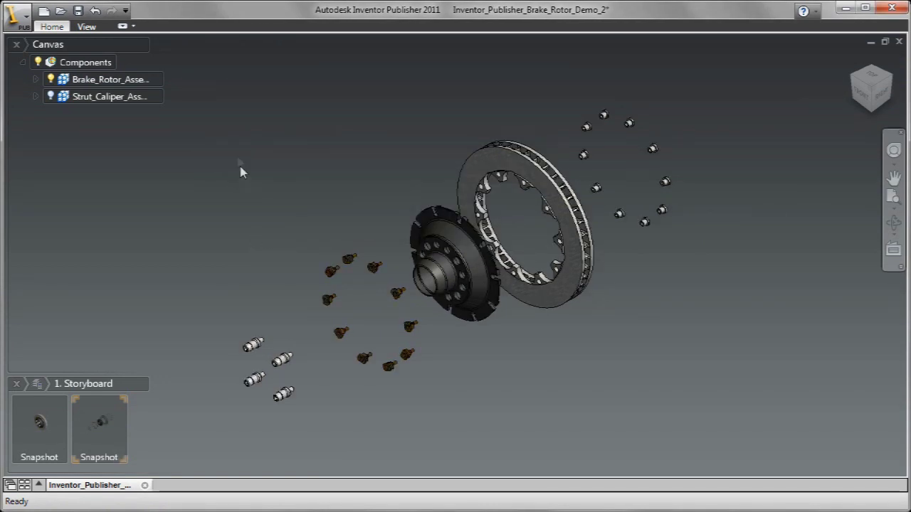
right_click(219, 154)
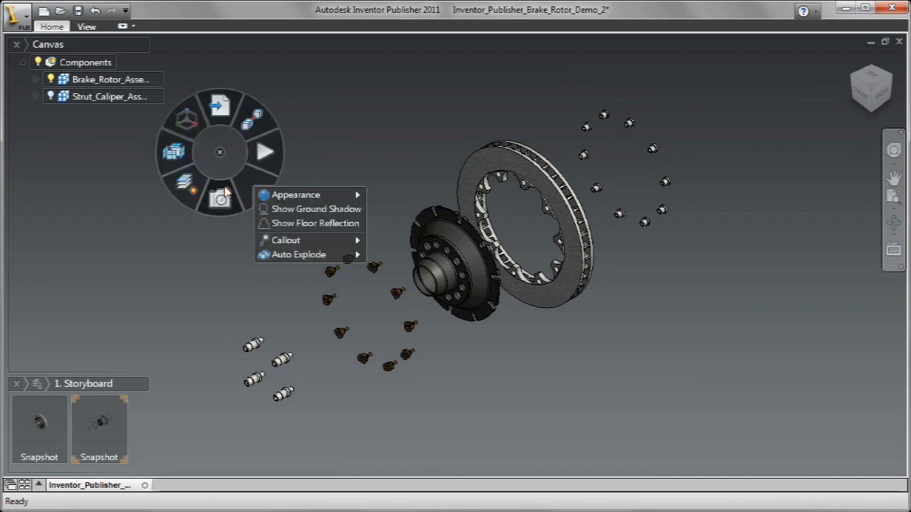
click(221, 199)
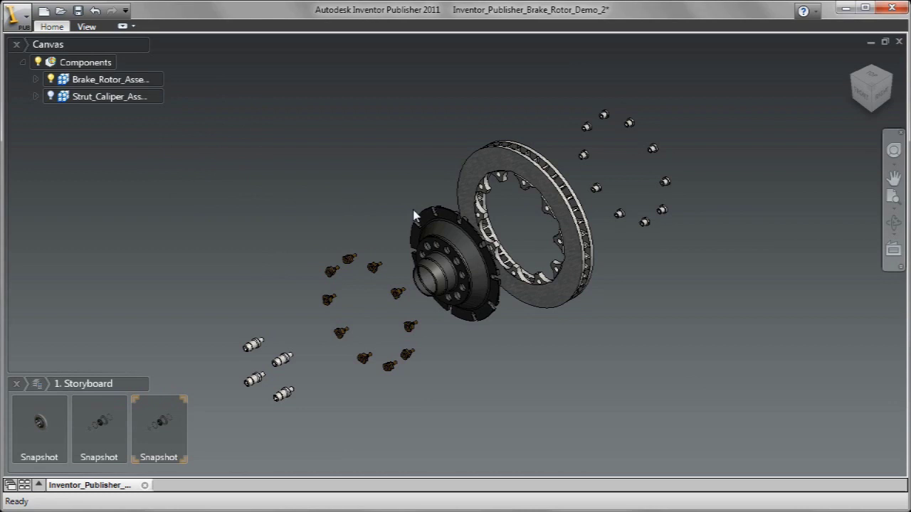
Restore the hub to its home position and capture a fourth snapshot.
right_click(435, 232)
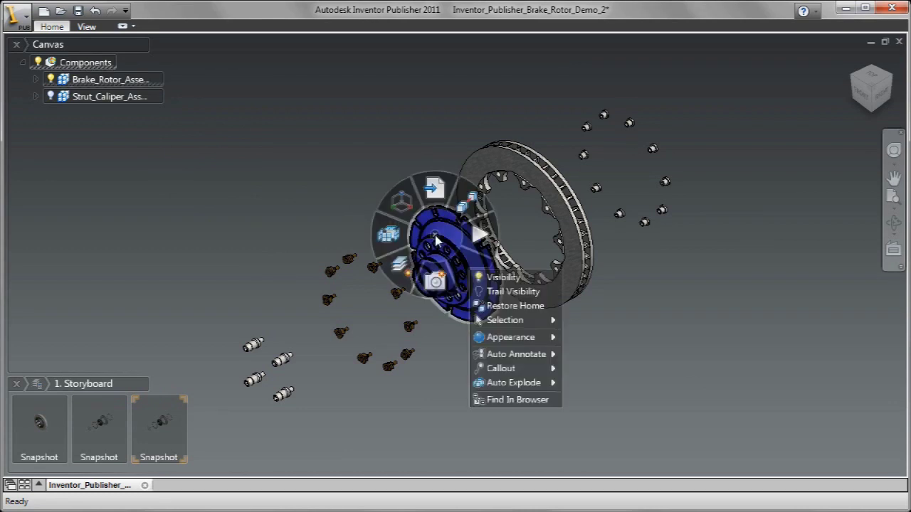
click(506, 307)
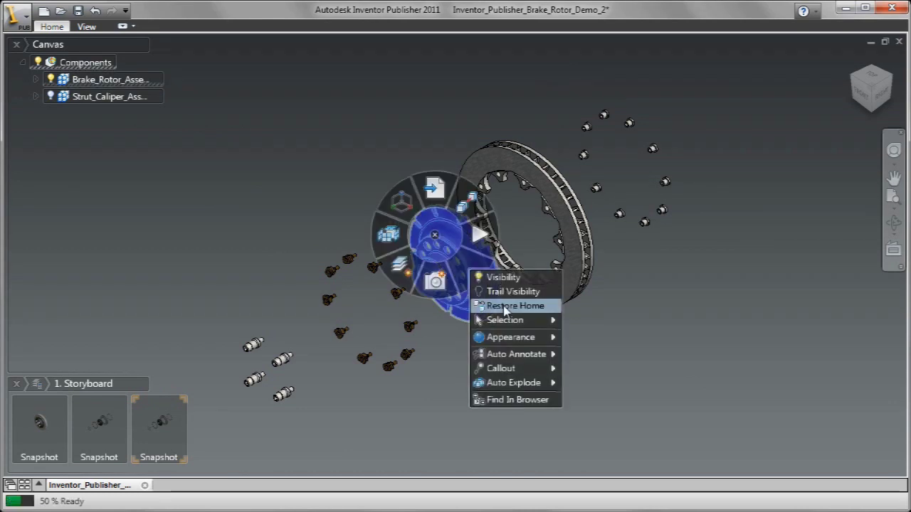
right_click(260, 148)
click(263, 191)
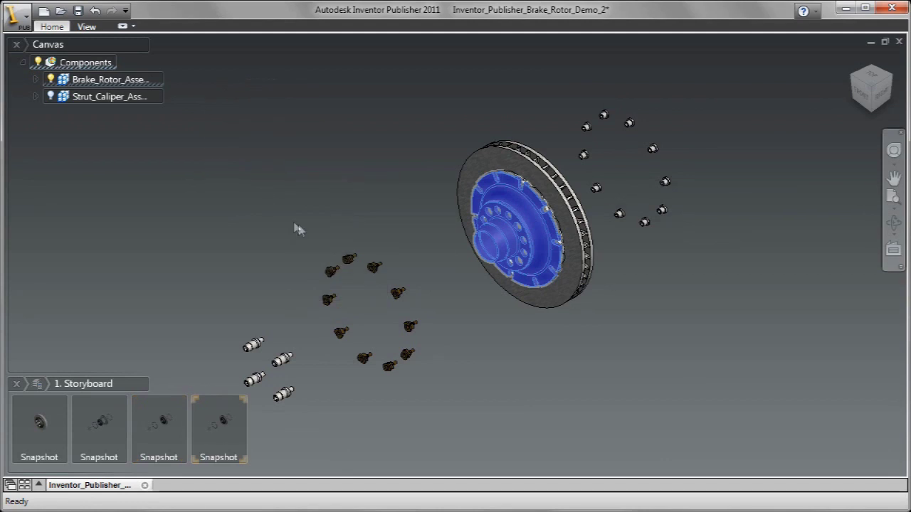
Restore the ring of brown hub bolts to their home positions.
drag(313, 249, 429, 381)
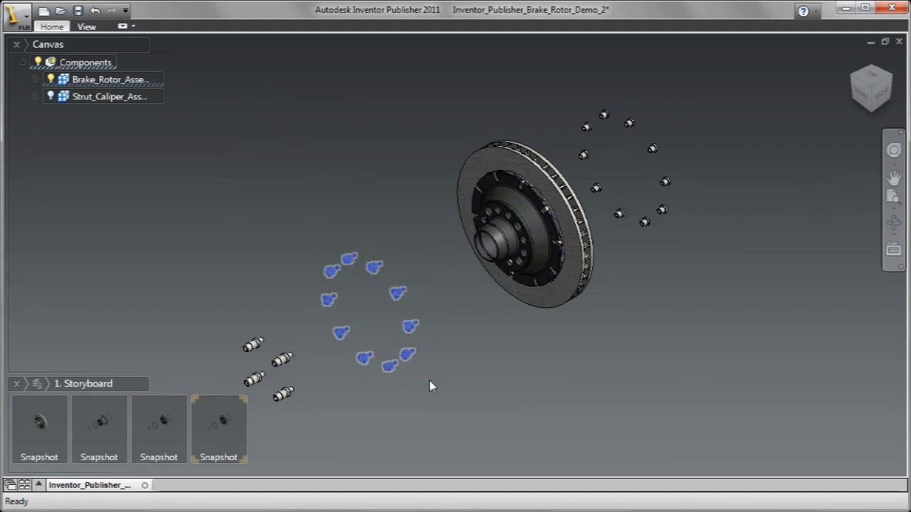
right_click(469, 368)
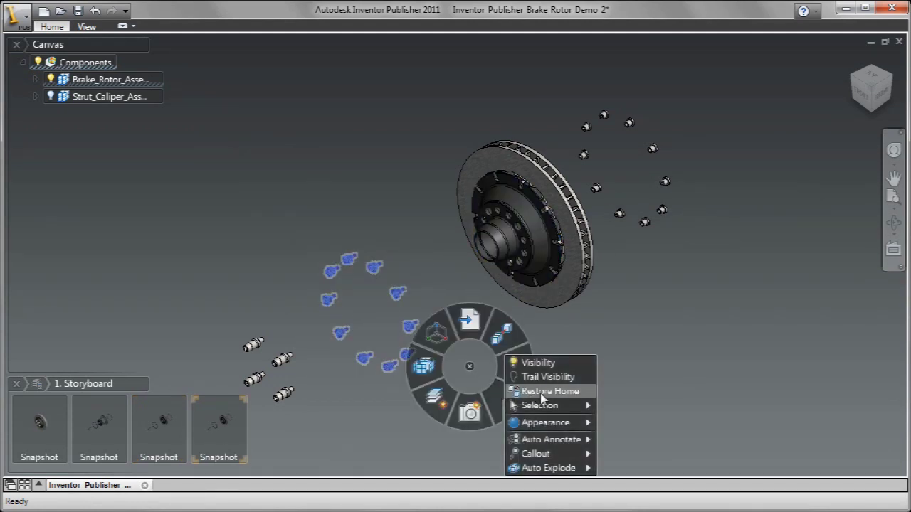
click(541, 397)
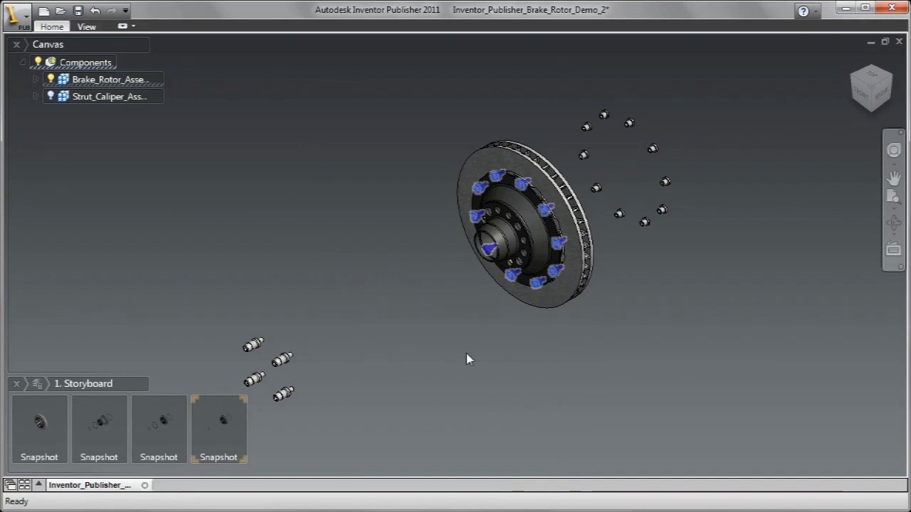
click(468, 360)
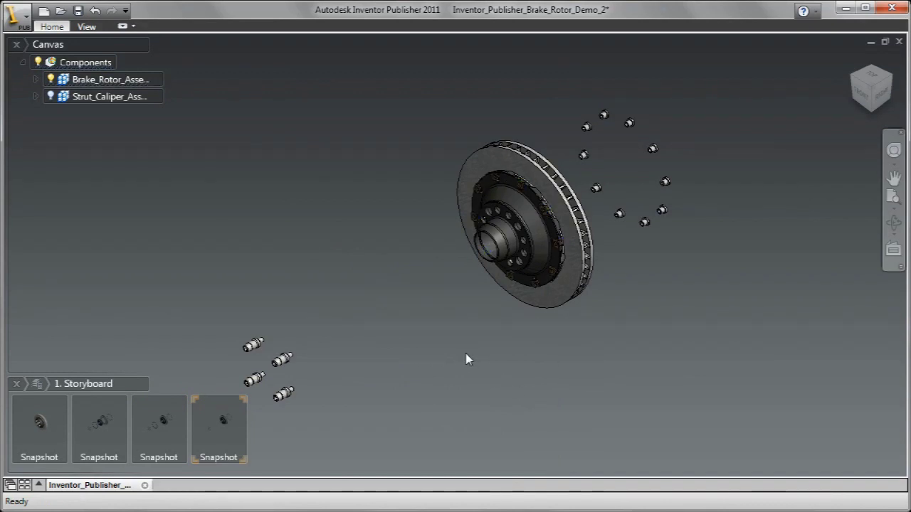
Capture two more snapshots and select the fifth one.
right_click(406, 256)
click(411, 304)
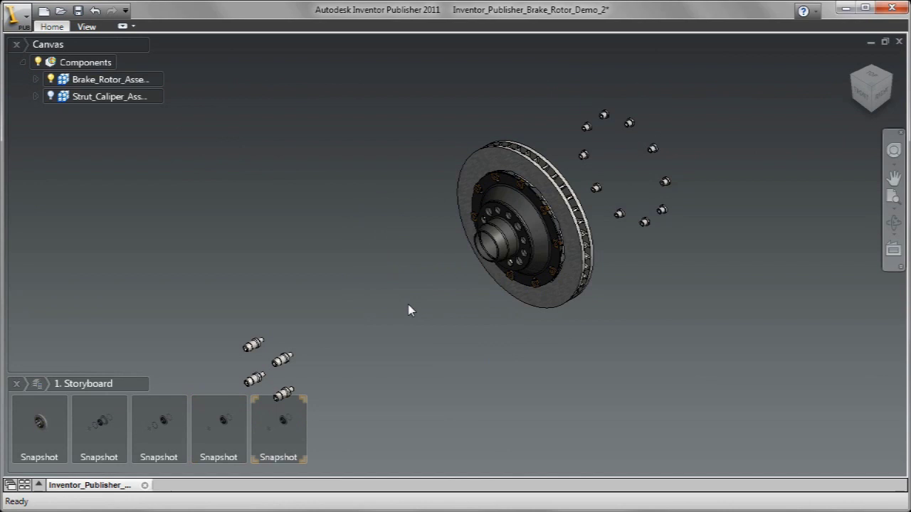
right_click(399, 254)
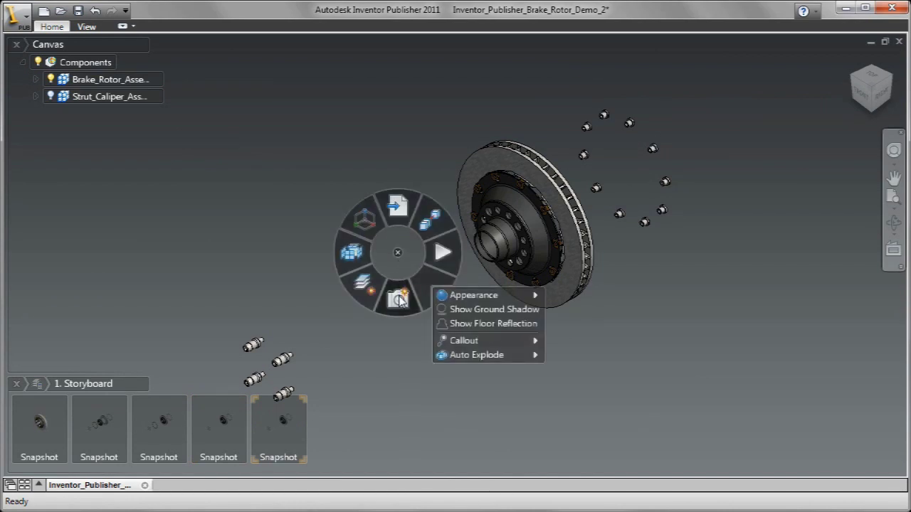
click(398, 299)
click(297, 410)
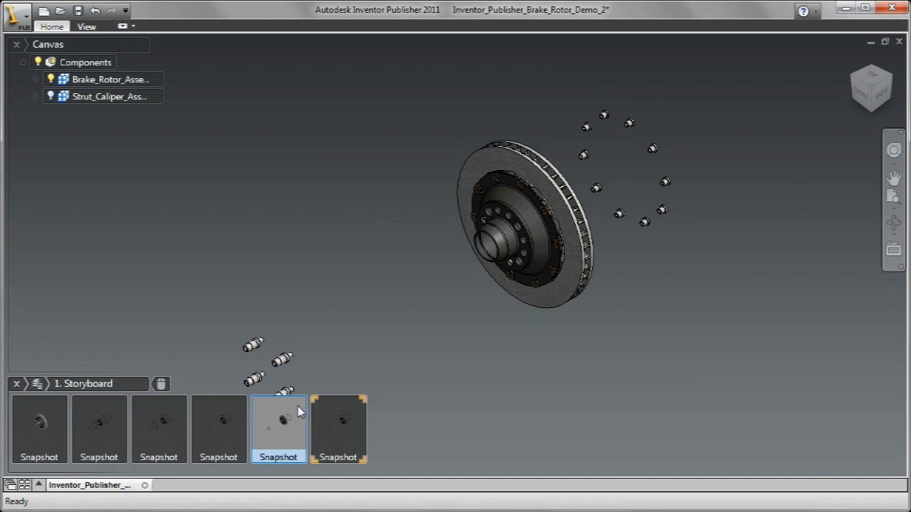
Set snapshots 5 and 6 as Selected Snapshots and turn them to a new ViewCube angle.
click(298, 405)
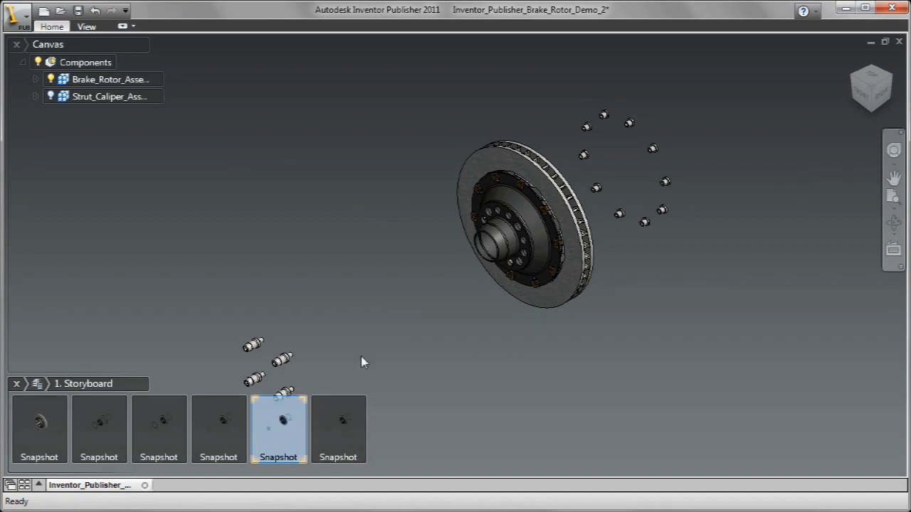
ctrl+click(346, 402)
right_click(345, 400)
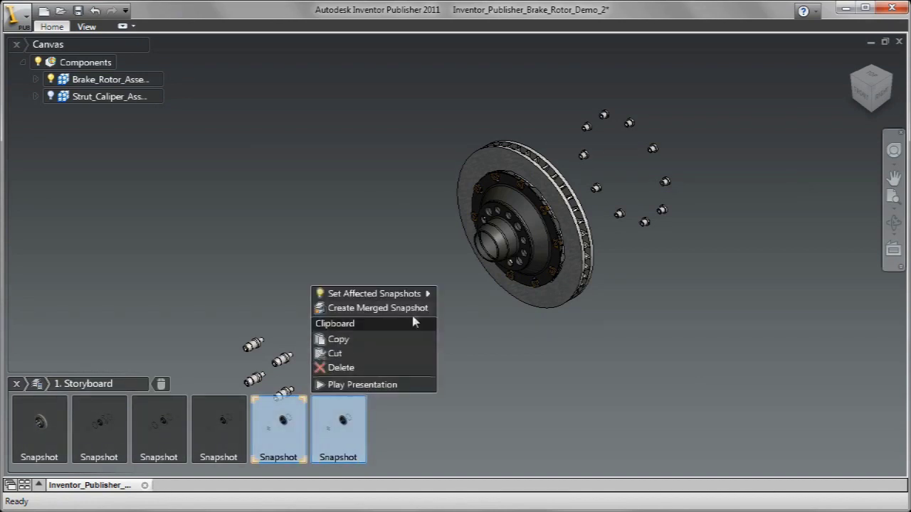
mouse_move(374, 293)
click(472, 309)
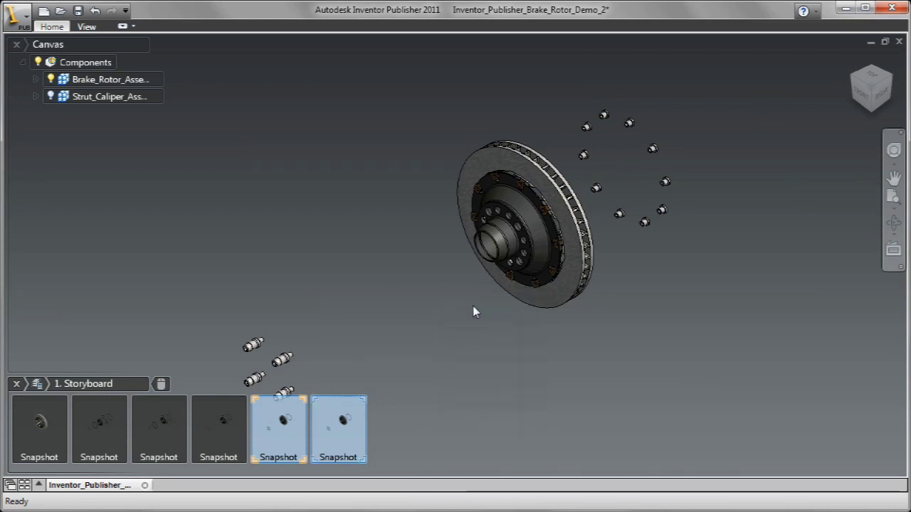
click(893, 80)
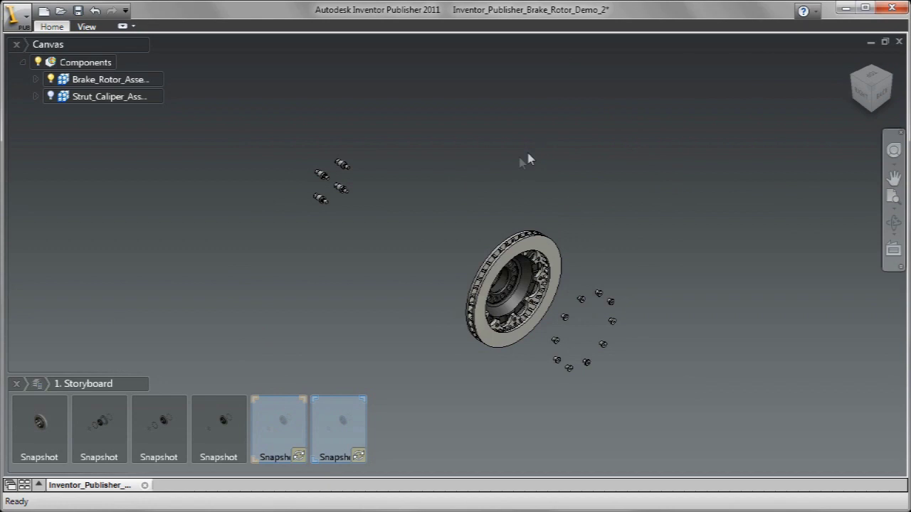
In snapshot 6, restore the outer ring of bolts to their home positions.
click(332, 410)
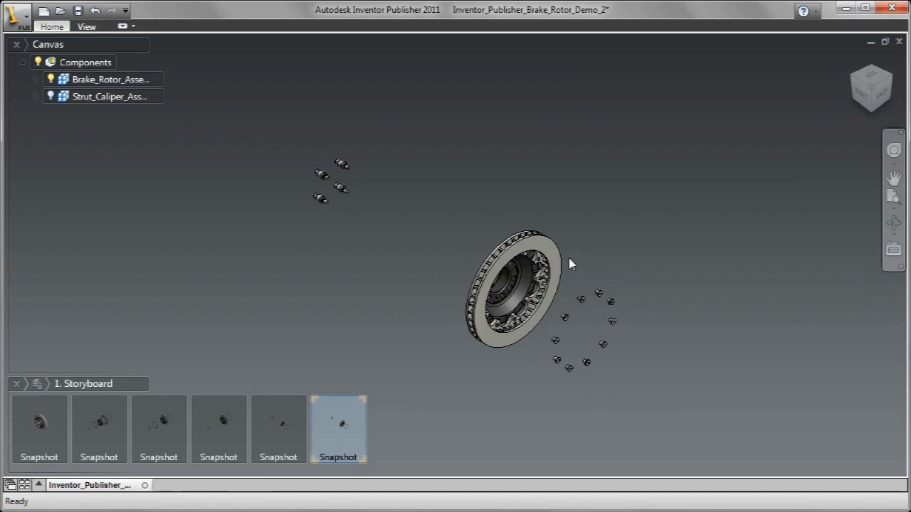
drag(569, 258, 640, 403)
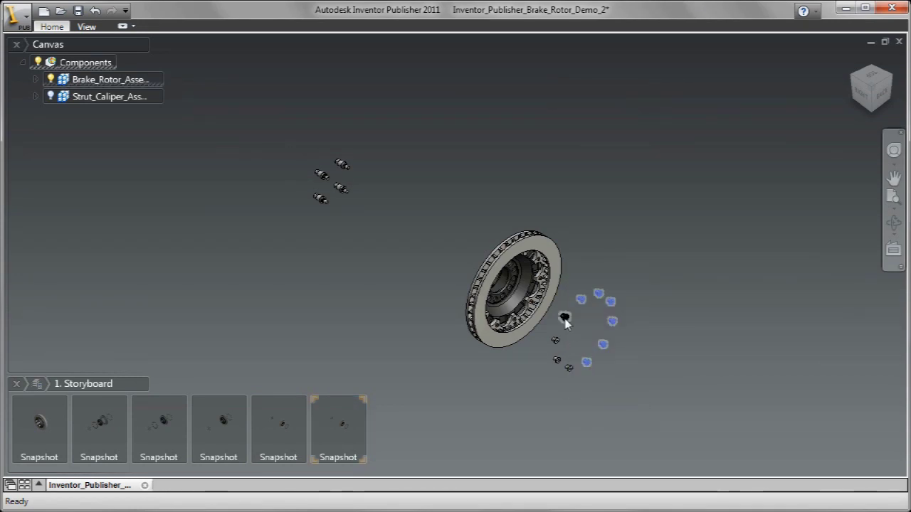
ctrl+click(564, 318)
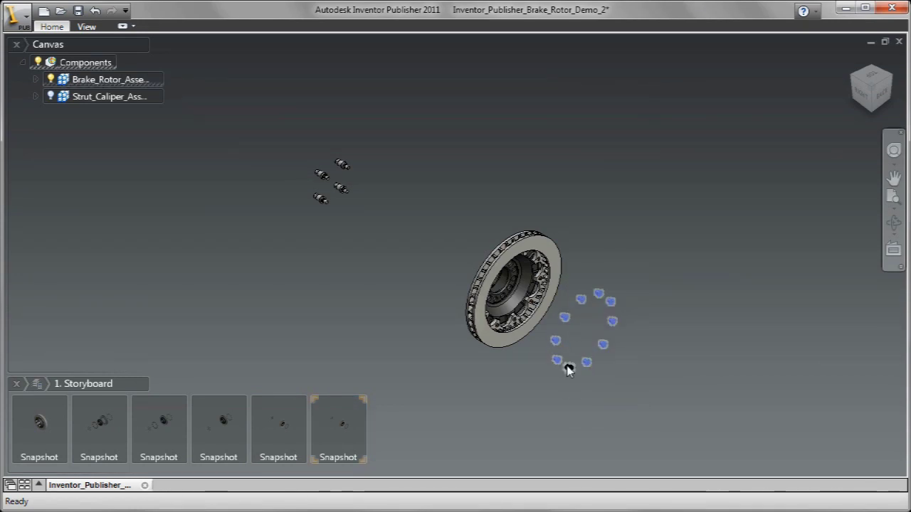
right_click(568, 369)
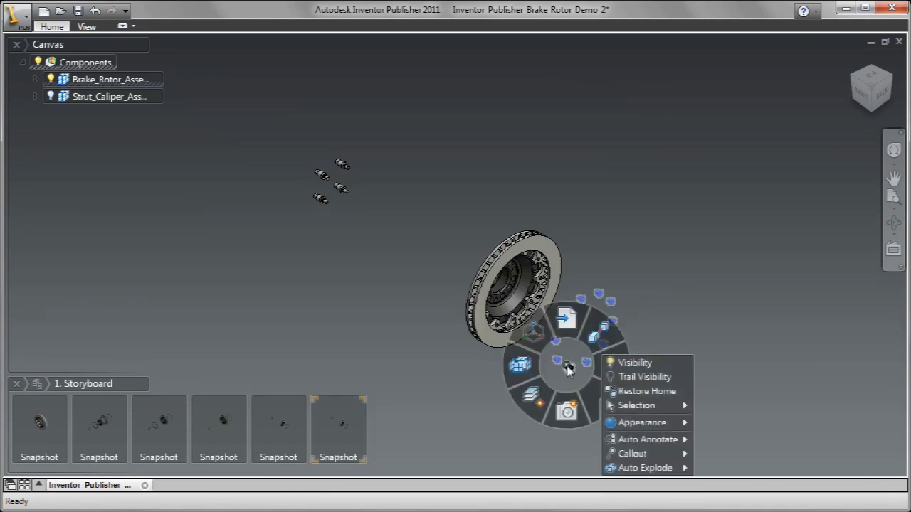
click(623, 393)
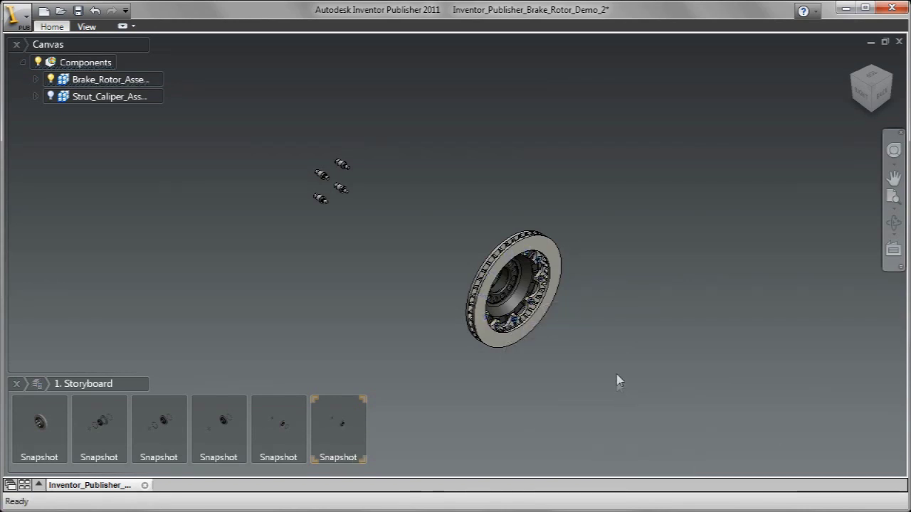
Capture a seventh snapshot, turn the view, and restore the four long studs to home.
right_click(427, 314)
click(427, 362)
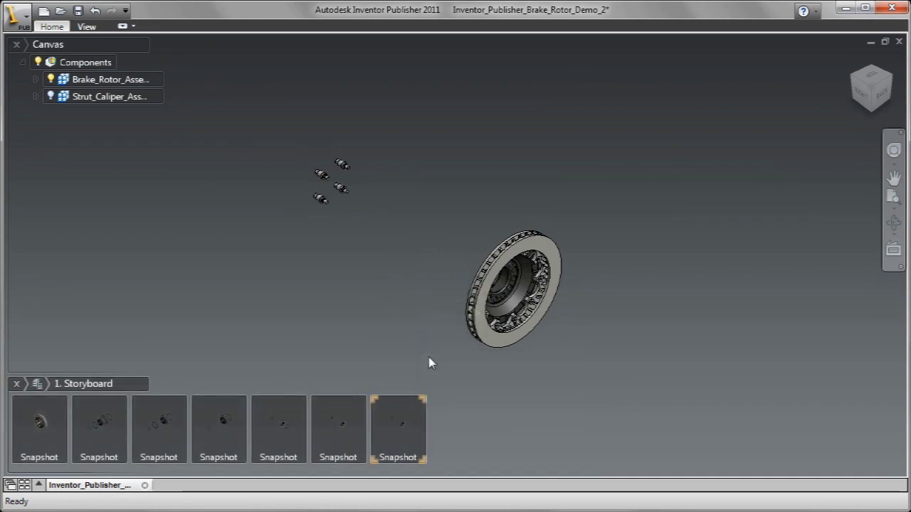
click(854, 80)
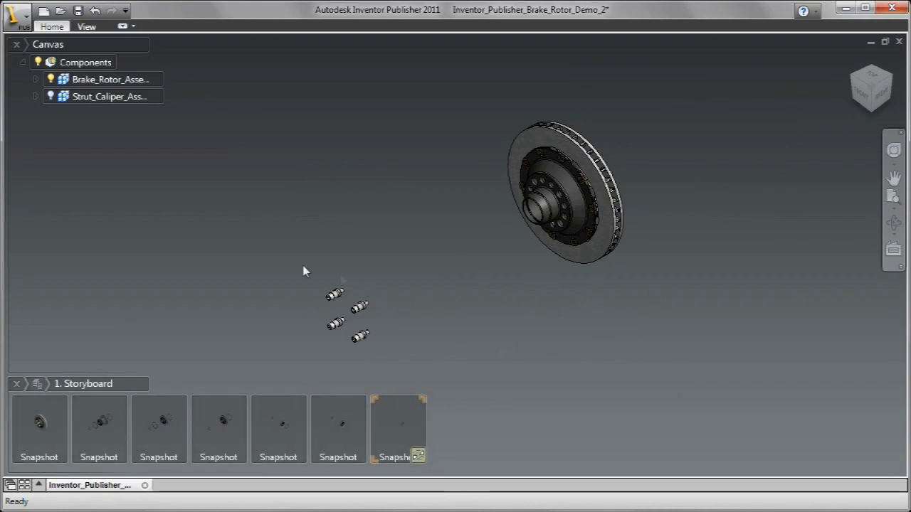
drag(296, 269, 403, 362)
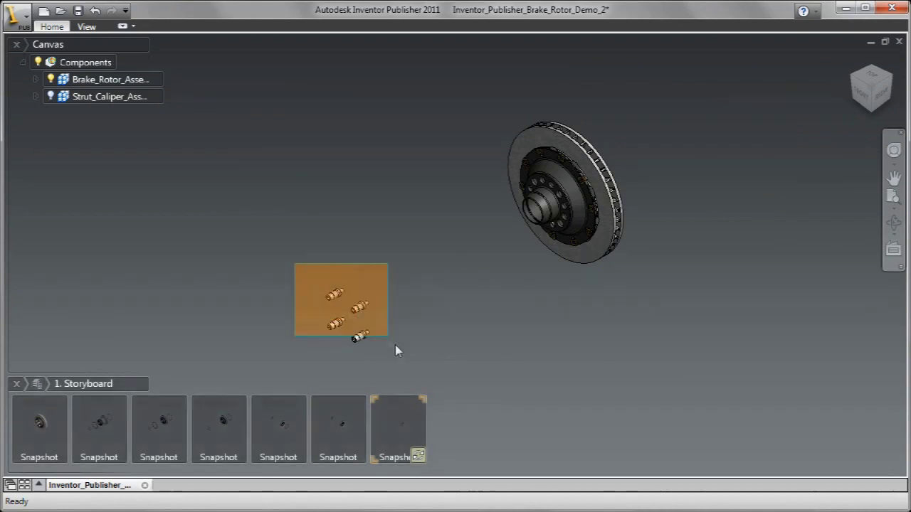
right_click(583, 303)
click(640, 370)
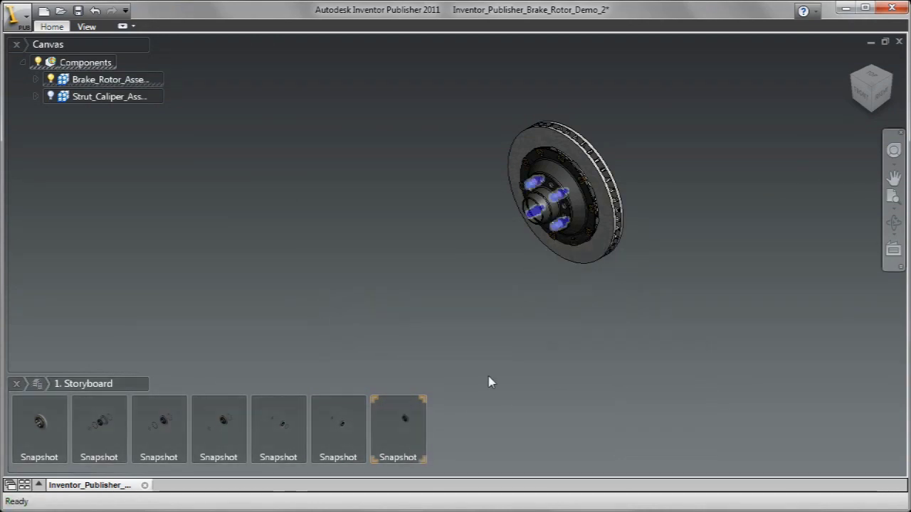
click(527, 366)
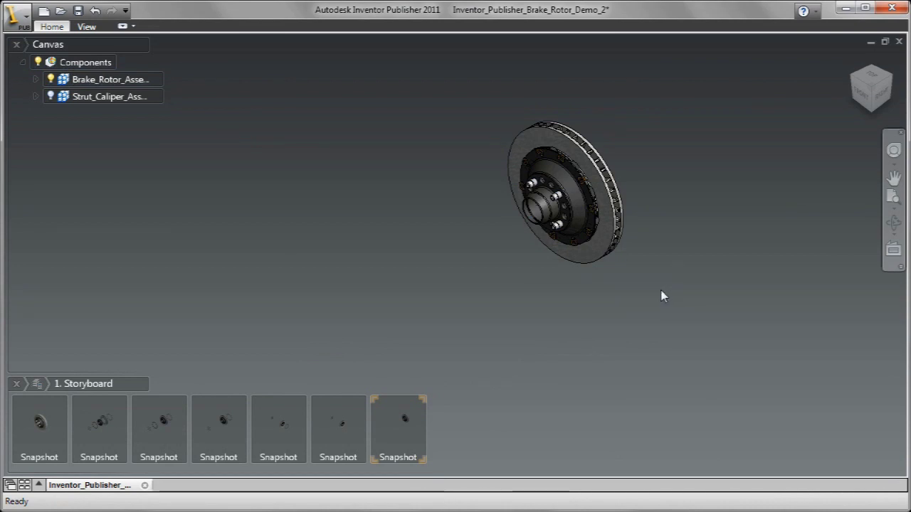
click(109, 410)
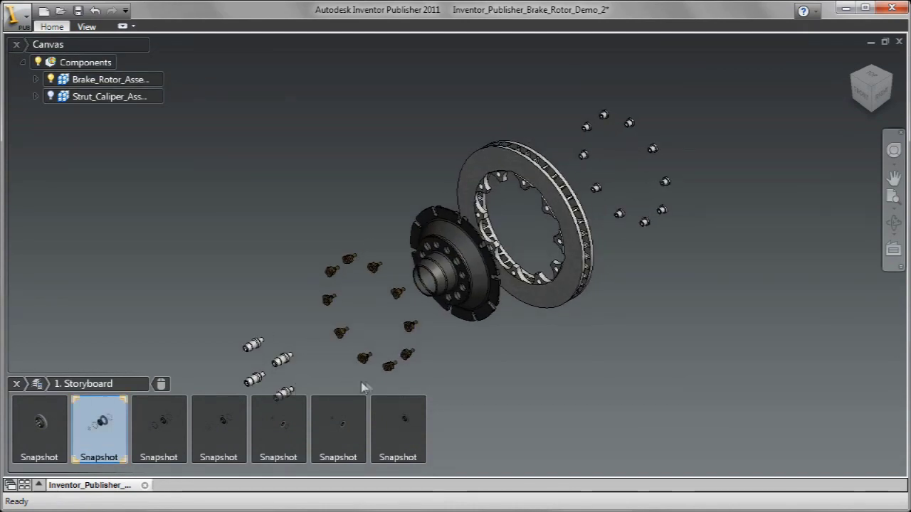
Set snapshots 2–7 to Following Snapshots and apply the Technical Line Drawing appearance.
shift+click(383, 403)
right_click(384, 403)
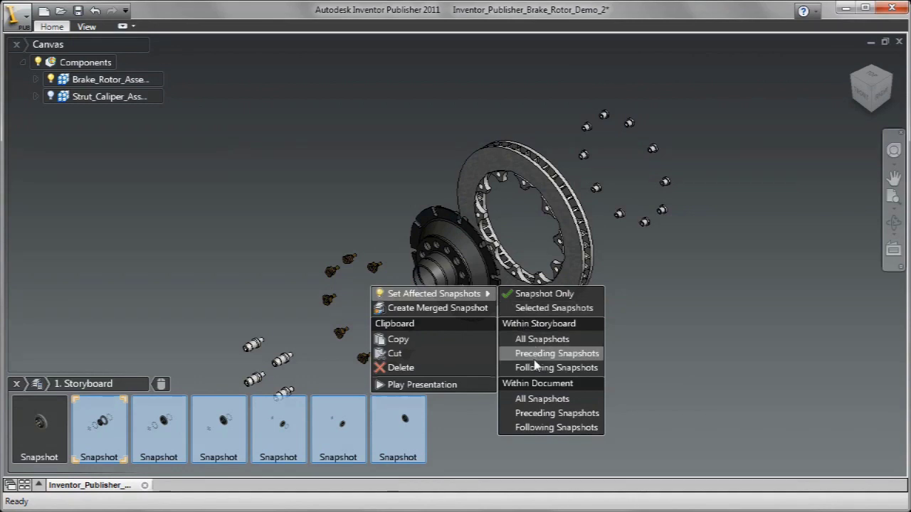
click(537, 369)
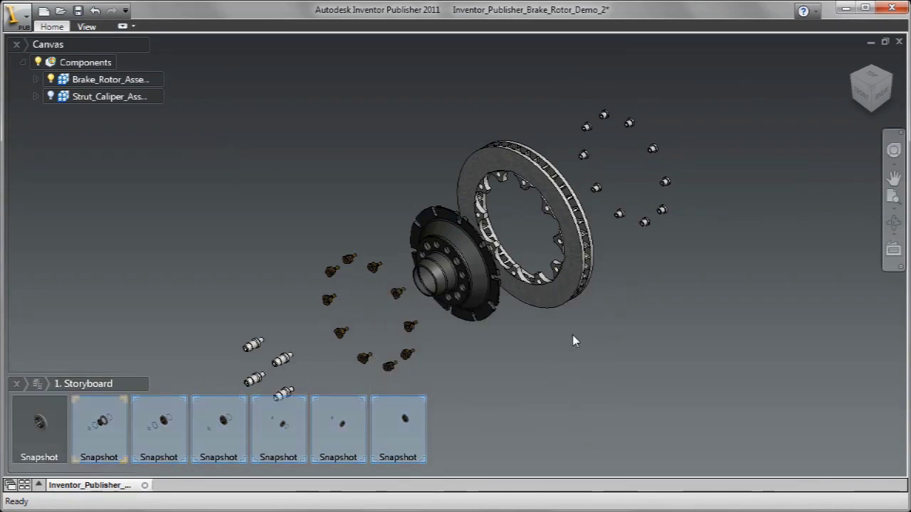
right_click(278, 141)
mouse_move(353, 182)
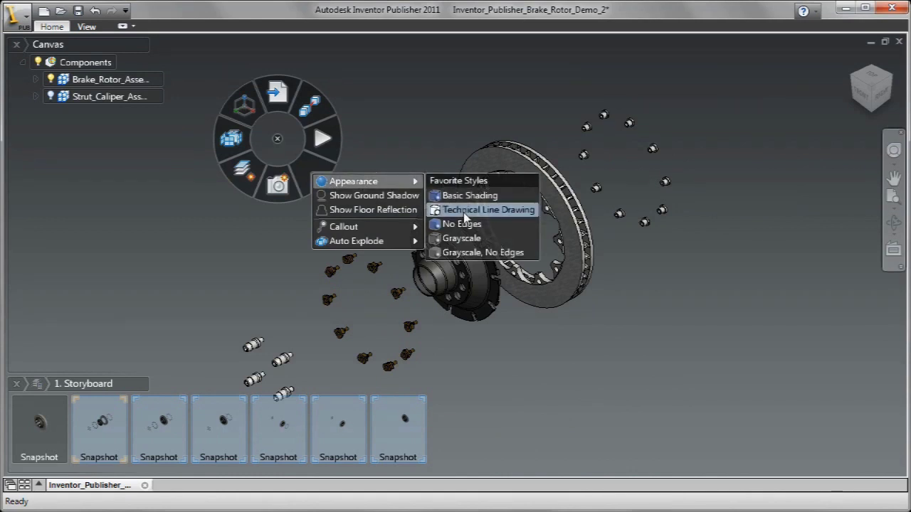
click(466, 210)
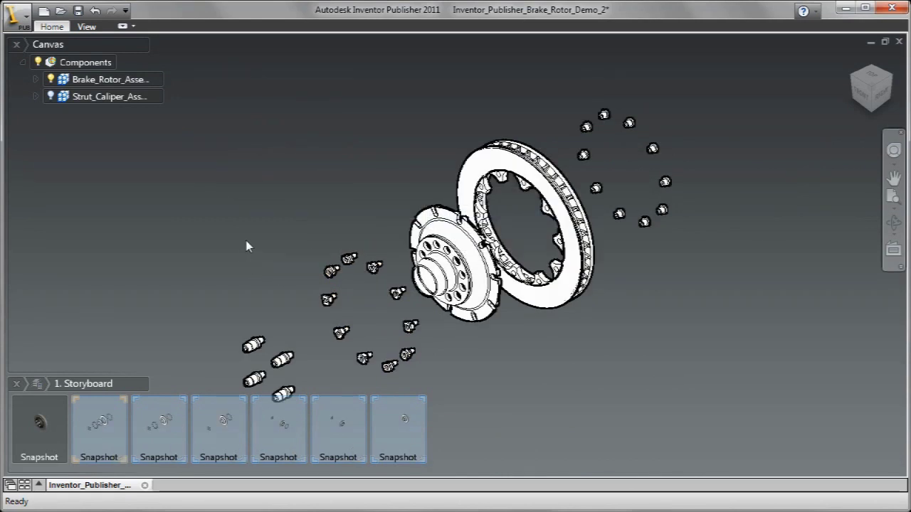
click(109, 410)
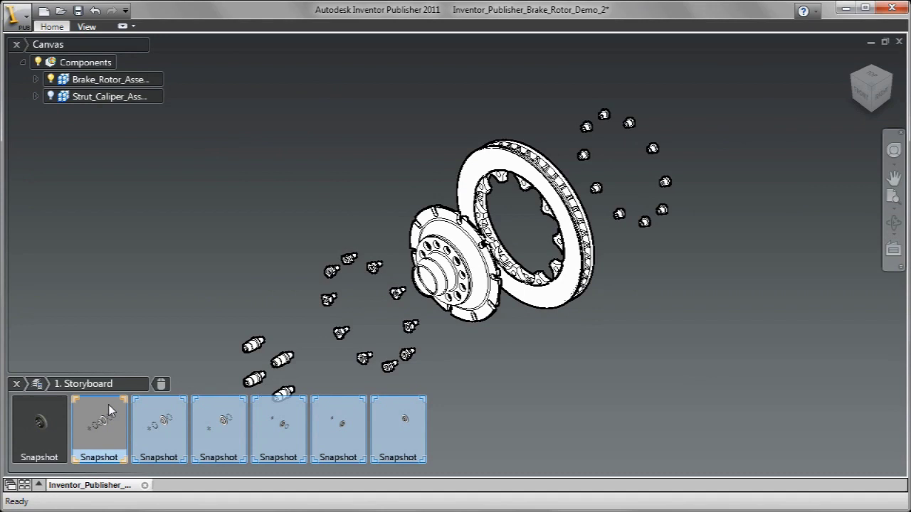
Play the storyboard as a presentation, then exit back to editing.
right_click(183, 167)
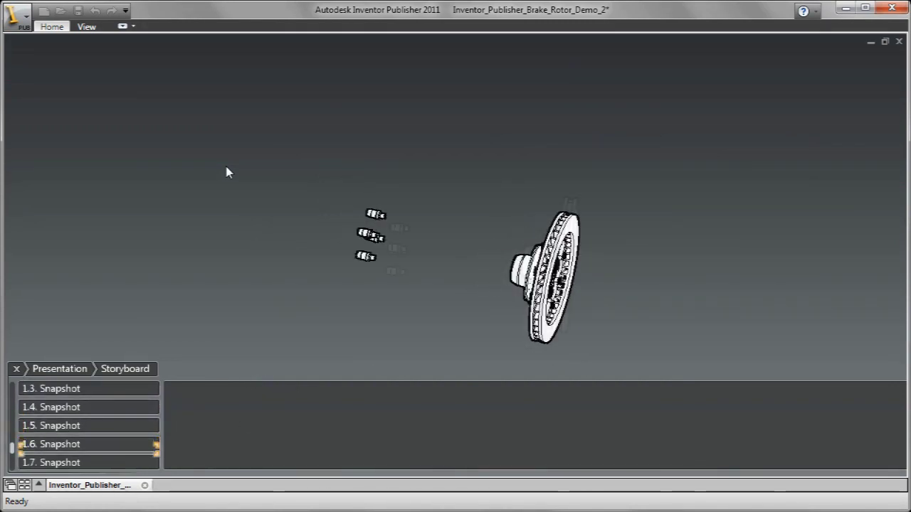
click(228, 208)
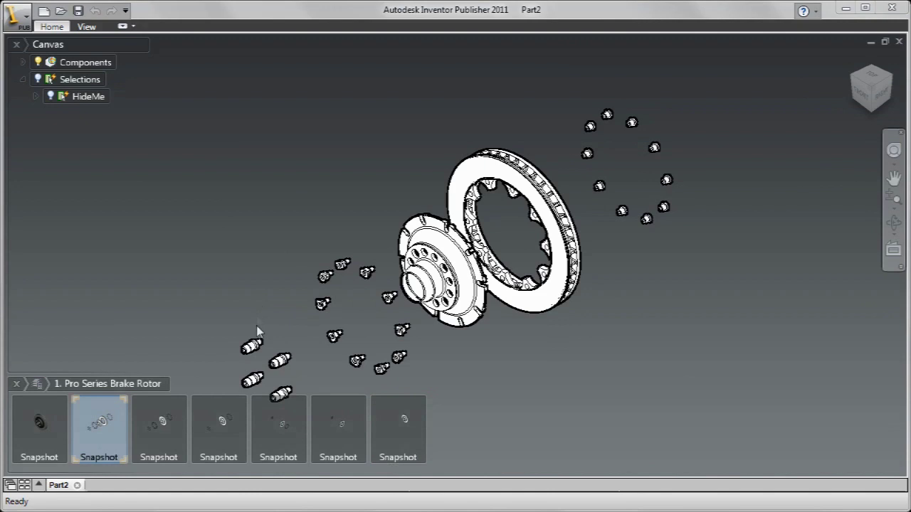
Select the leftmost stud, hub and rotor ring, then Auto Annotate with Vertical Layout.
click(253, 345)
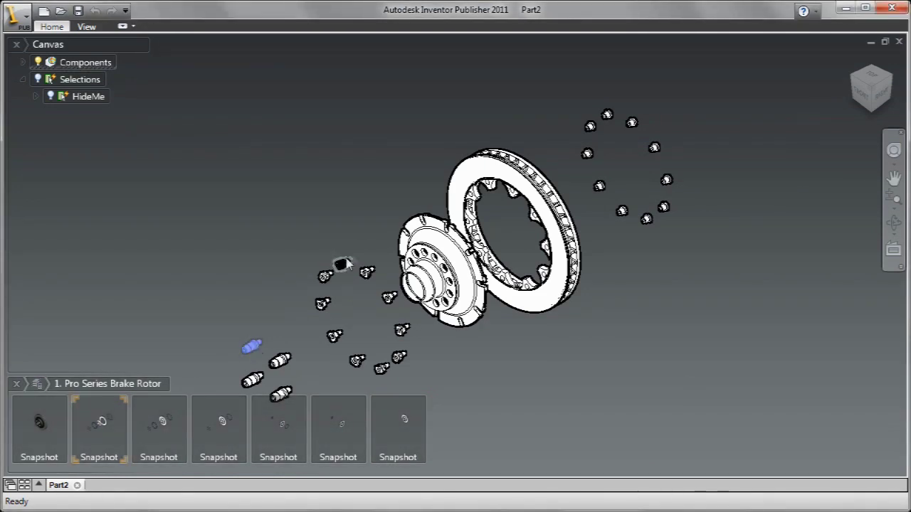
click(434, 271)
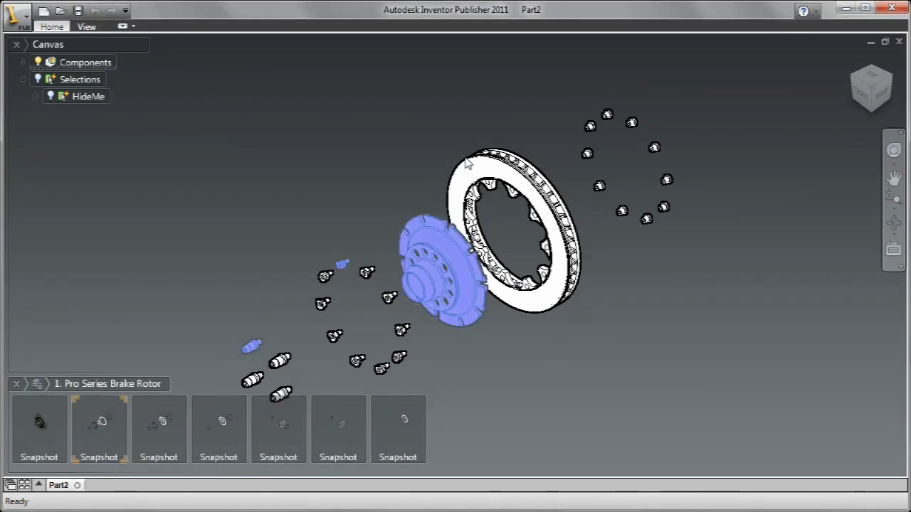
ctrl+click(559, 206)
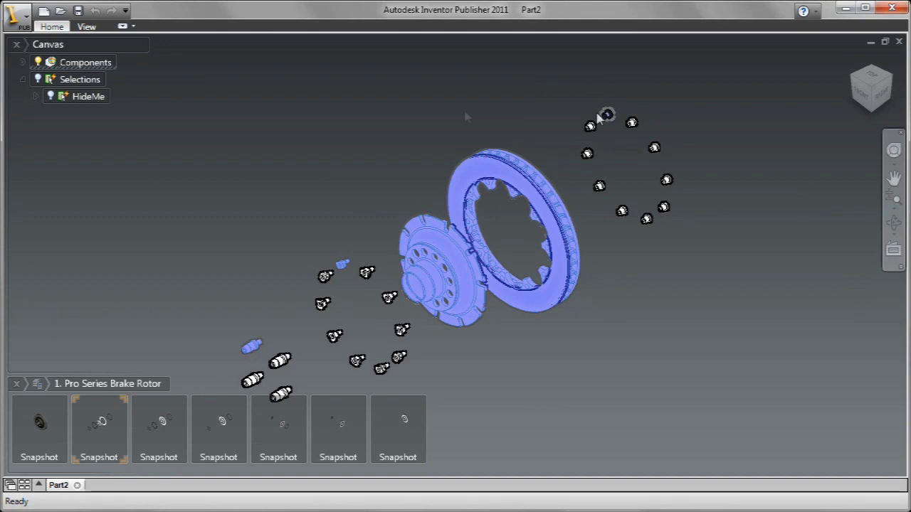
right_click(293, 120)
mouse_move(373, 239)
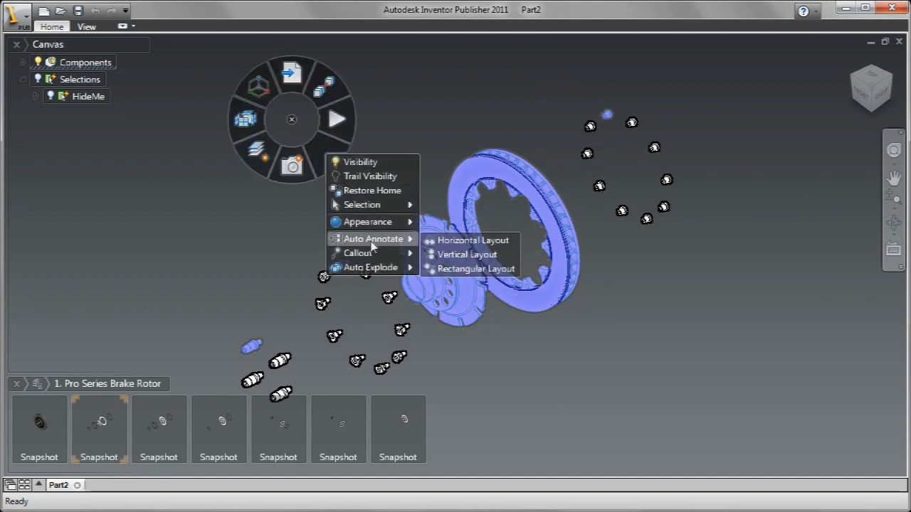
click(450, 256)
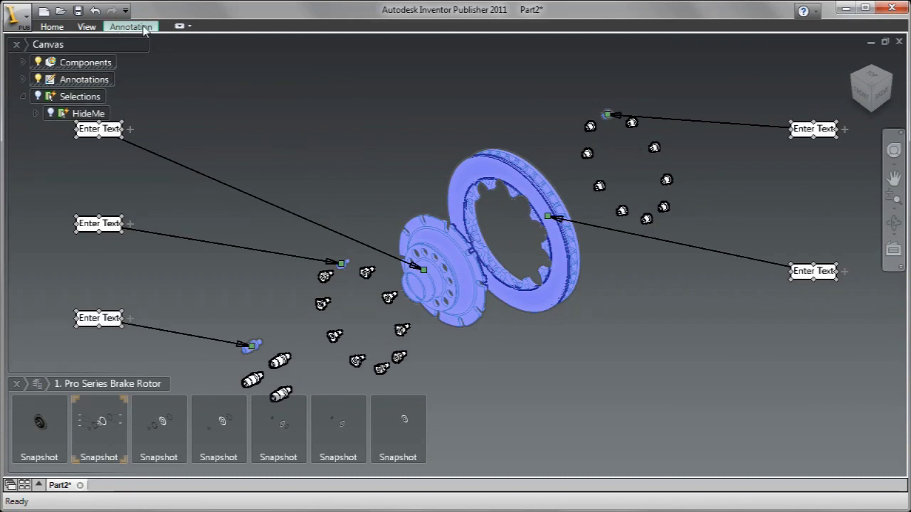
Style the callouts as slots without arrowheads, each showing its part's Part Number (e.g. ILC0023).
click(145, 28)
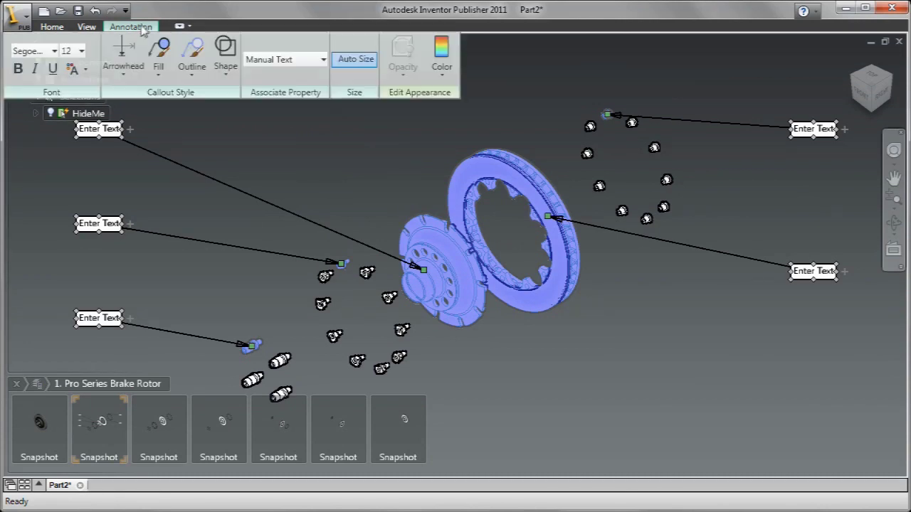
click(225, 77)
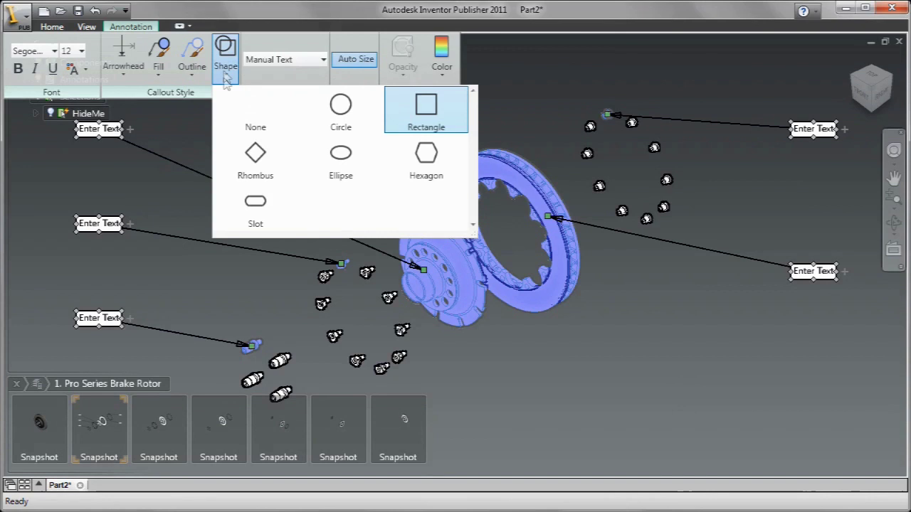
click(254, 213)
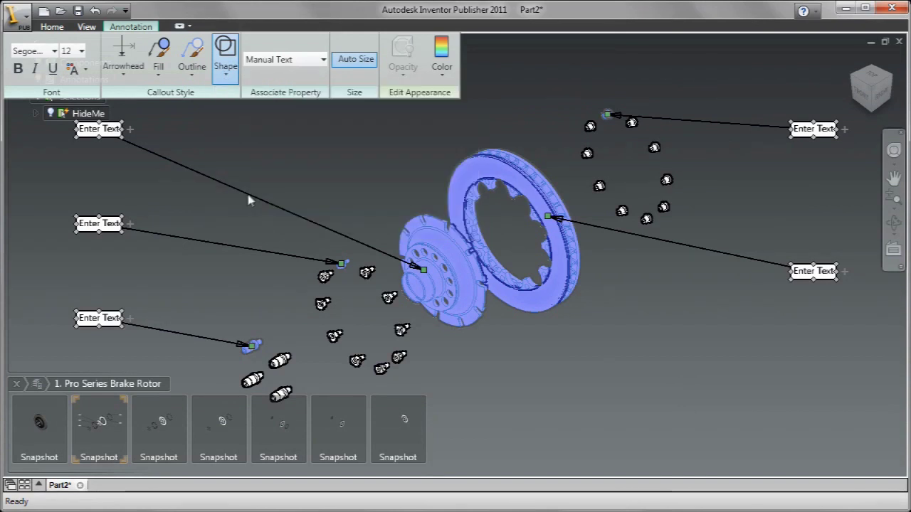
click(126, 76)
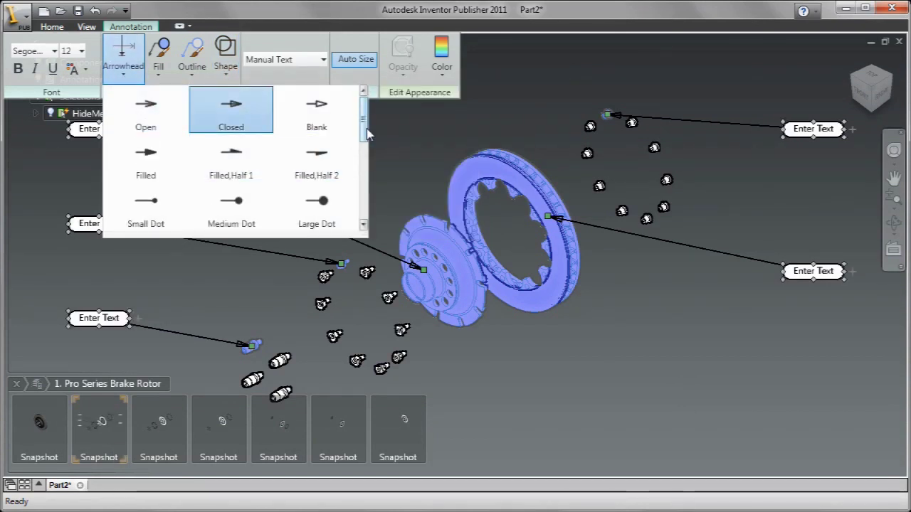
drag(363, 125, 364, 174)
click(318, 141)
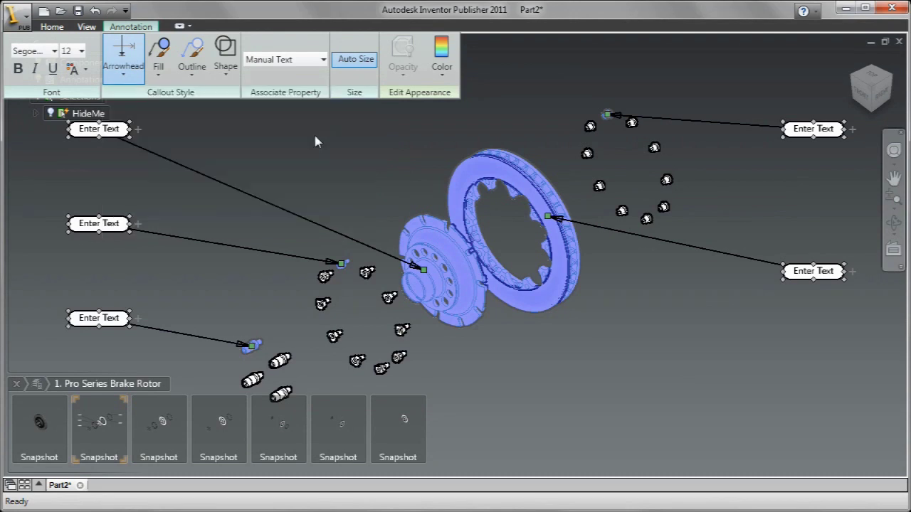
click(322, 61)
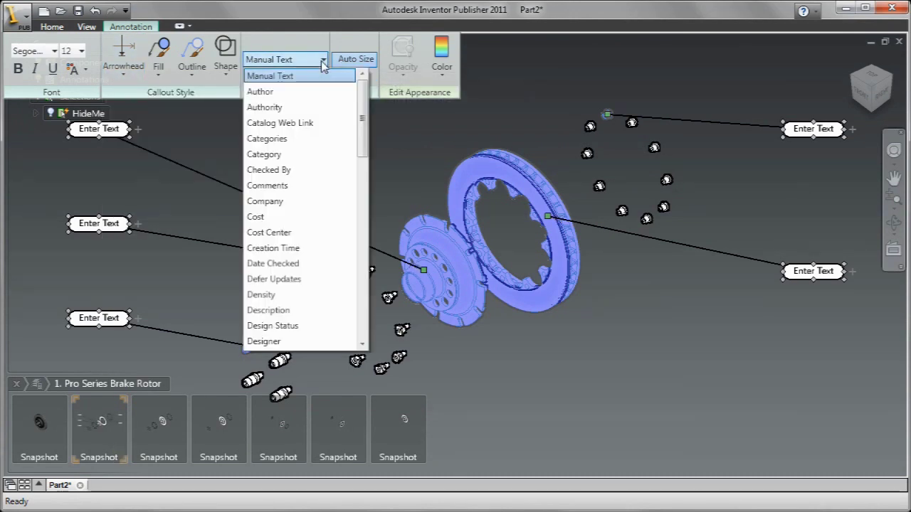
drag(359, 104, 360, 207)
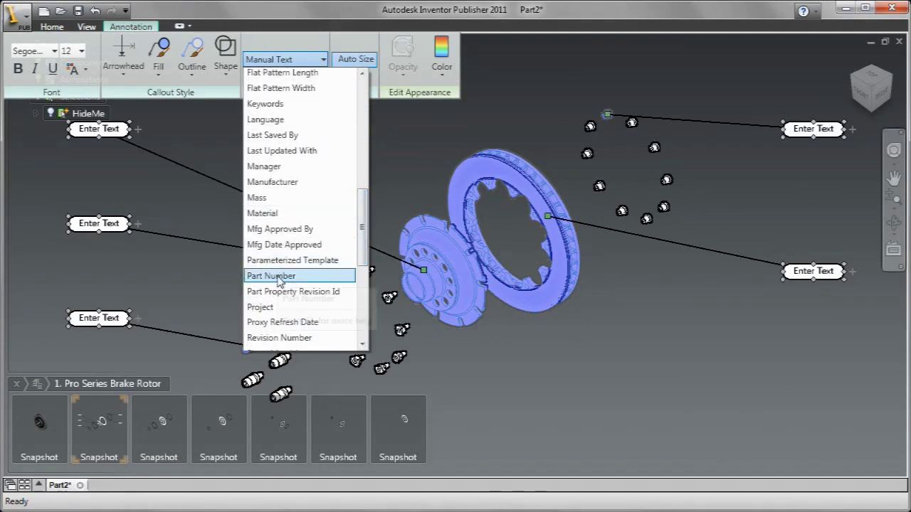
click(279, 277)
click(303, 159)
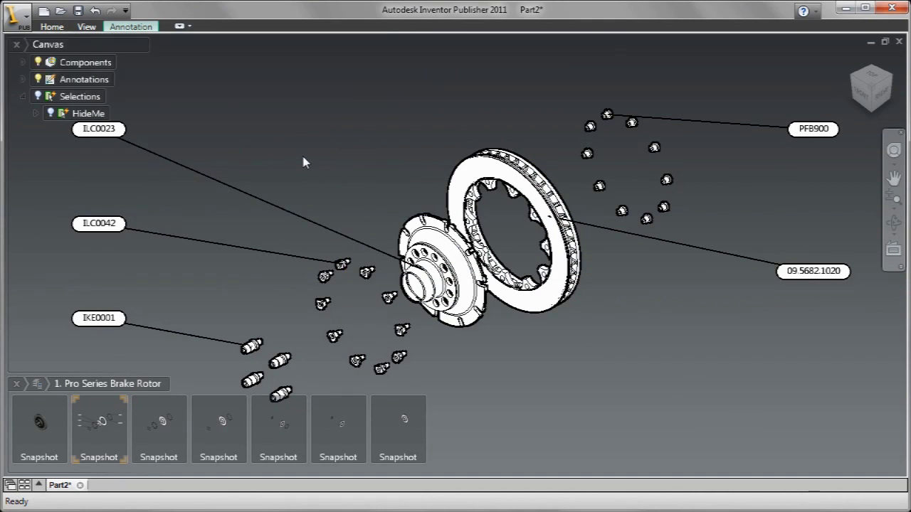
Copy the third snapshot, paste it as a new fourth snapshot, and select the copy.
click(159, 419)
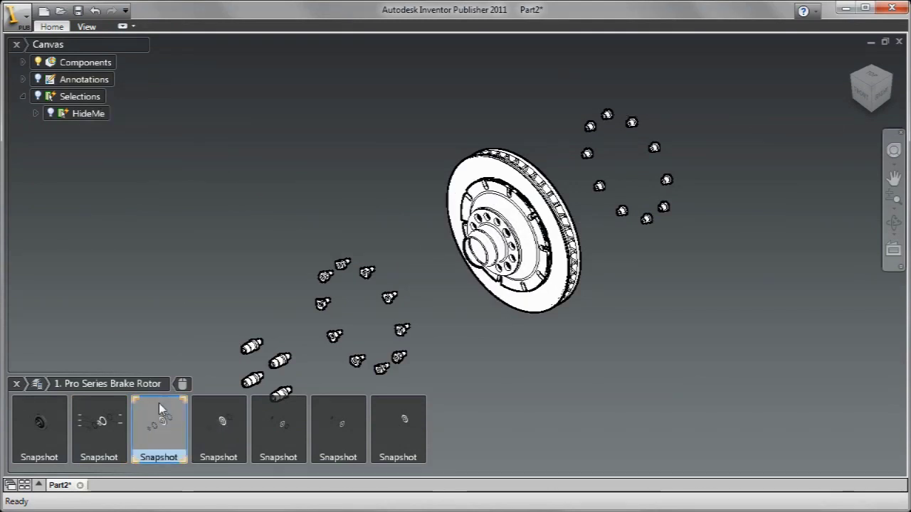
right_click(158, 404)
click(158, 341)
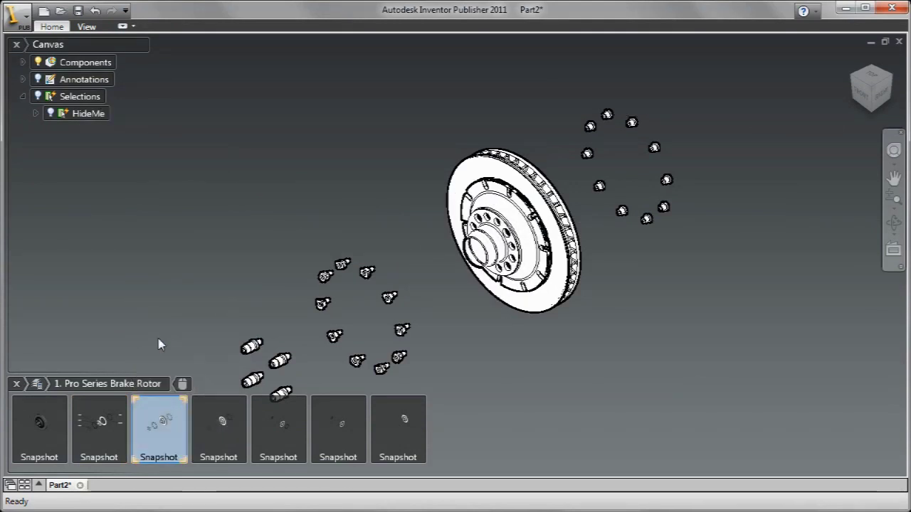
right_click(147, 405)
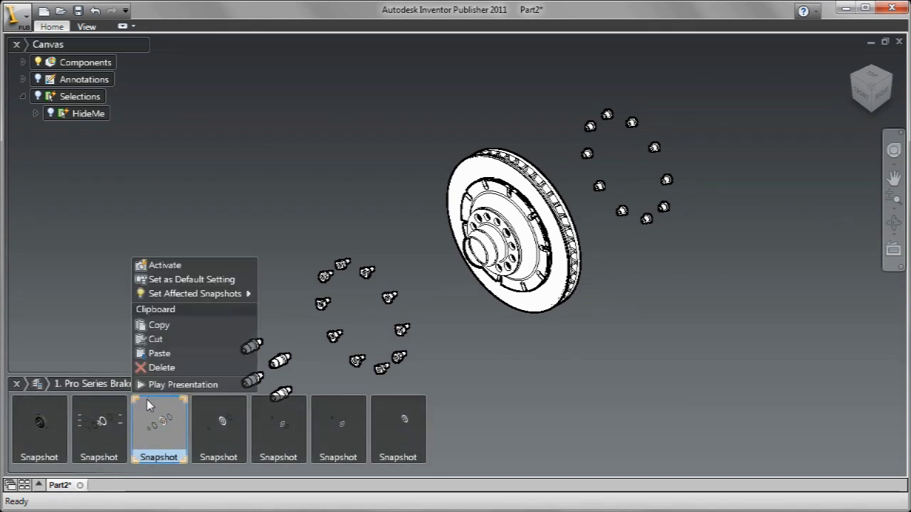
click(163, 352)
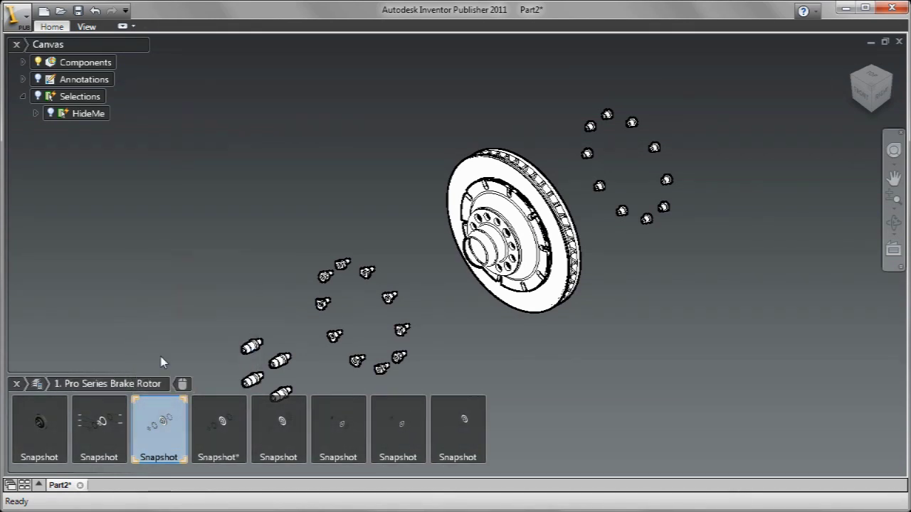
click(204, 407)
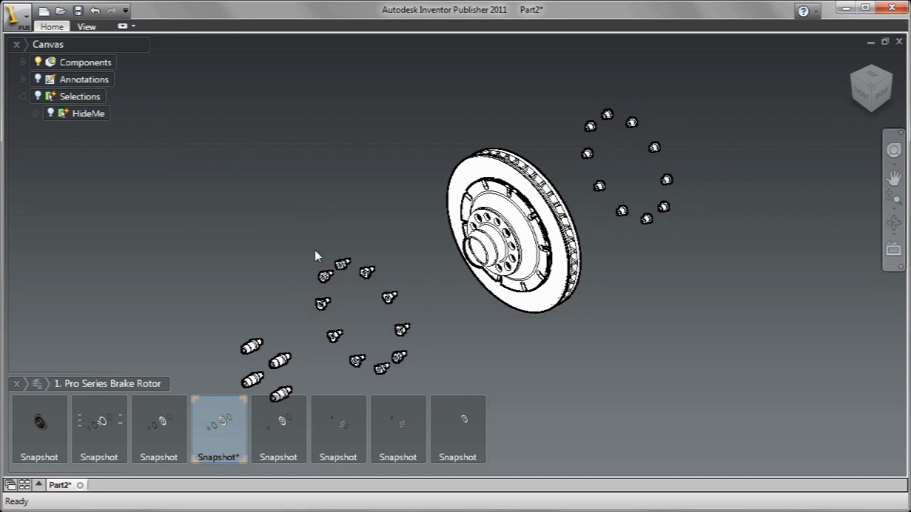
Turn on trail lines for the small hub bolts and give them the Emphasized Line Drawing appearance.
drag(312, 255, 415, 372)
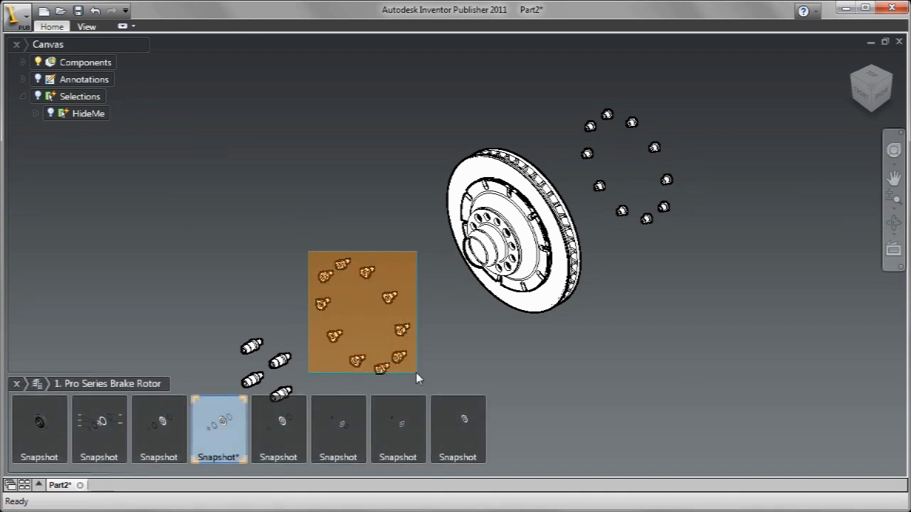
right_click(456, 330)
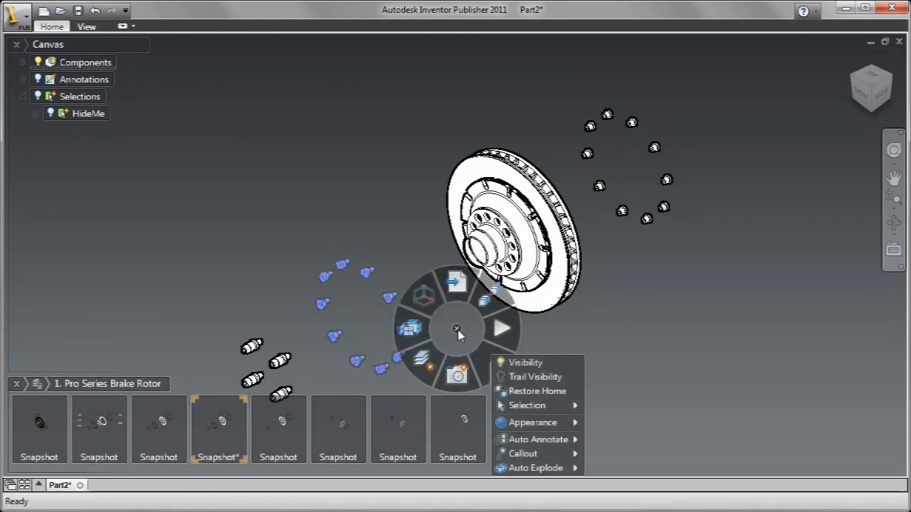
click(502, 380)
right_click(244, 140)
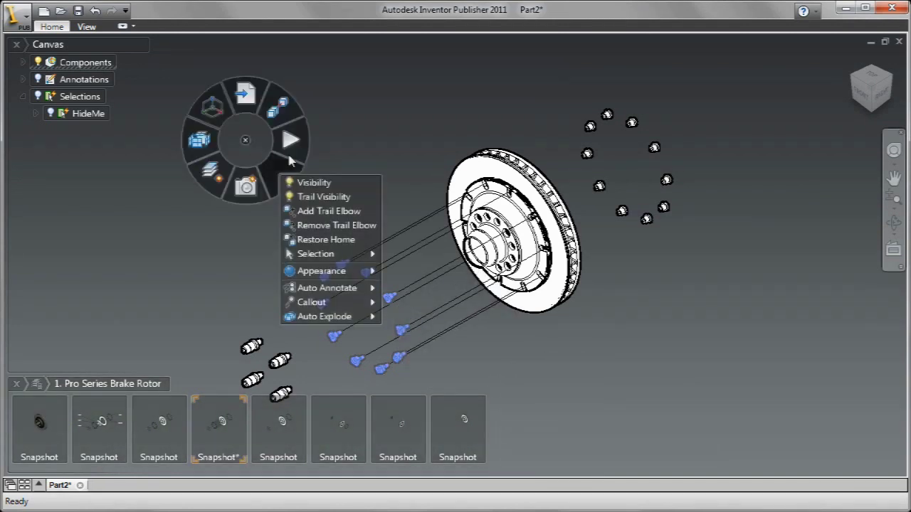
mouse_move(322, 271)
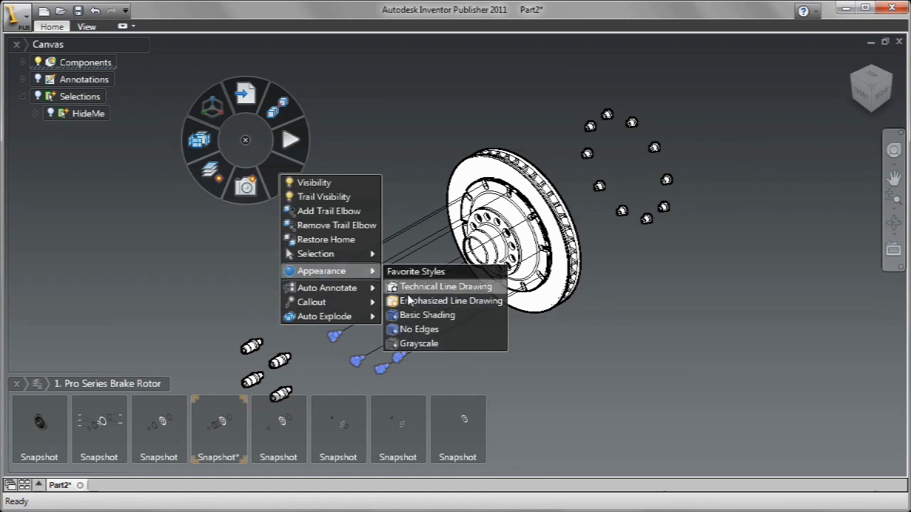
click(412, 301)
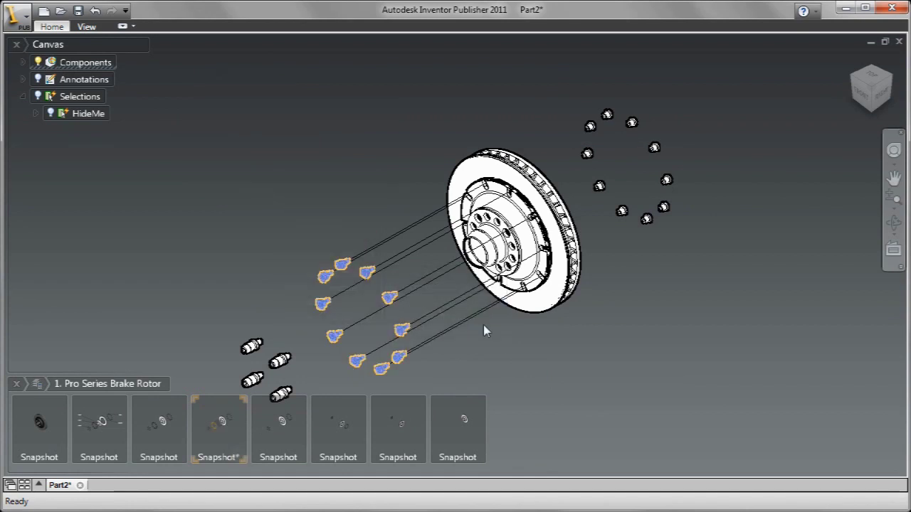
click(533, 358)
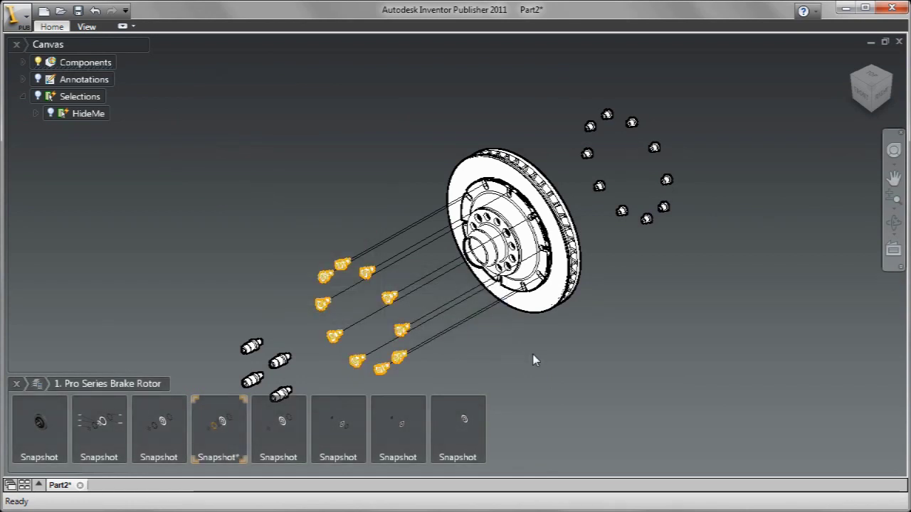
Add a simple callout on a bolt reading 'Apply Threadlocker #272 to all 10 lugs'.
right_click(261, 131)
mouse_move(349, 219)
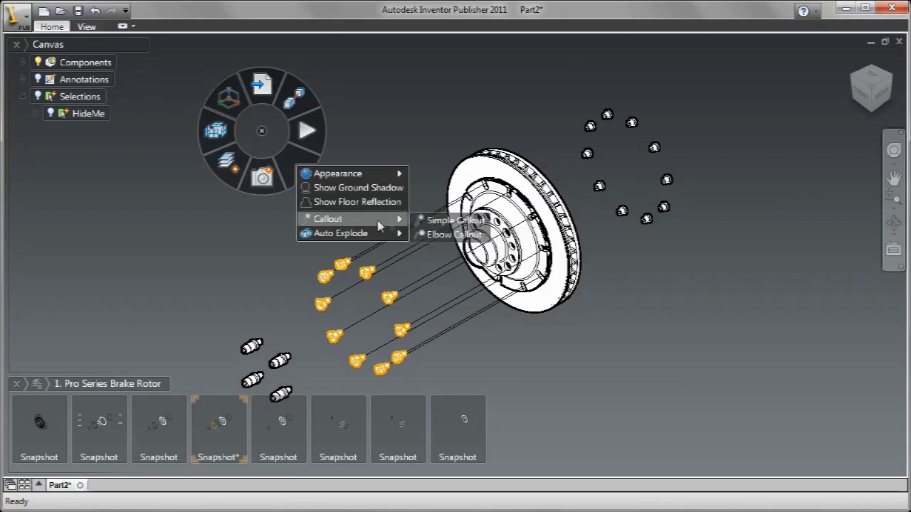
click(429, 235)
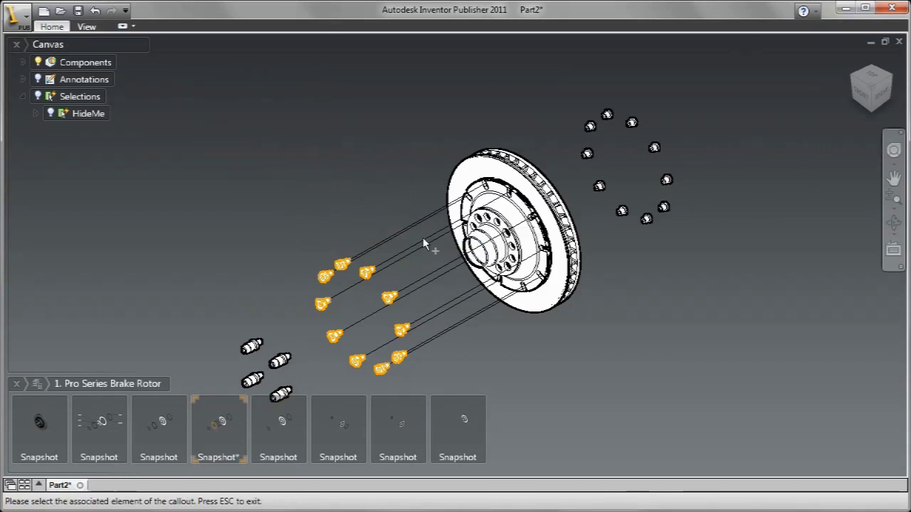
click(403, 335)
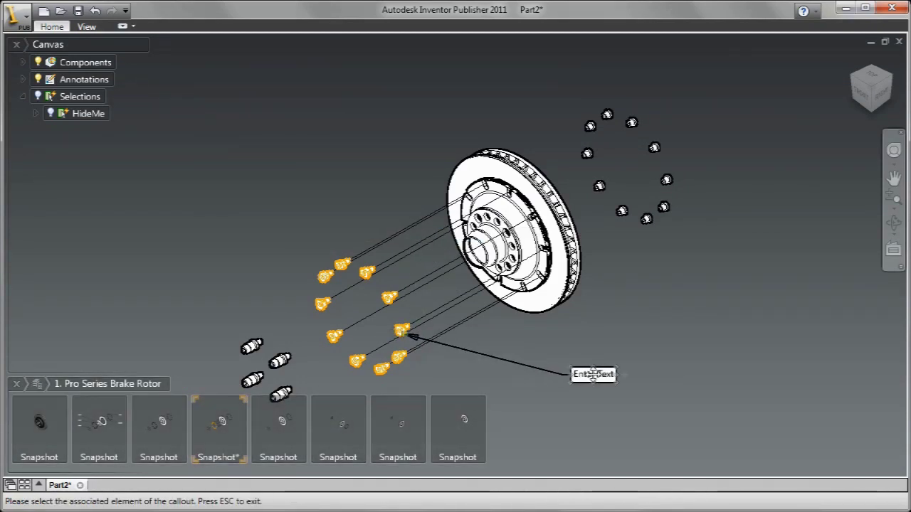
click(594, 375)
text(Apply Threadlocker #272 to all 10 lugs)
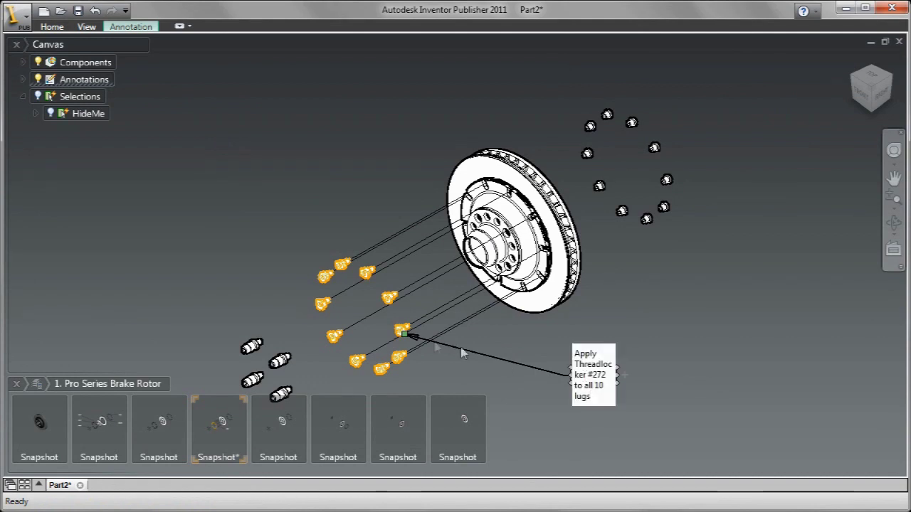
Give the threadlocker callout no arrowhead, no border and no fill, then widen its text box.
click(134, 29)
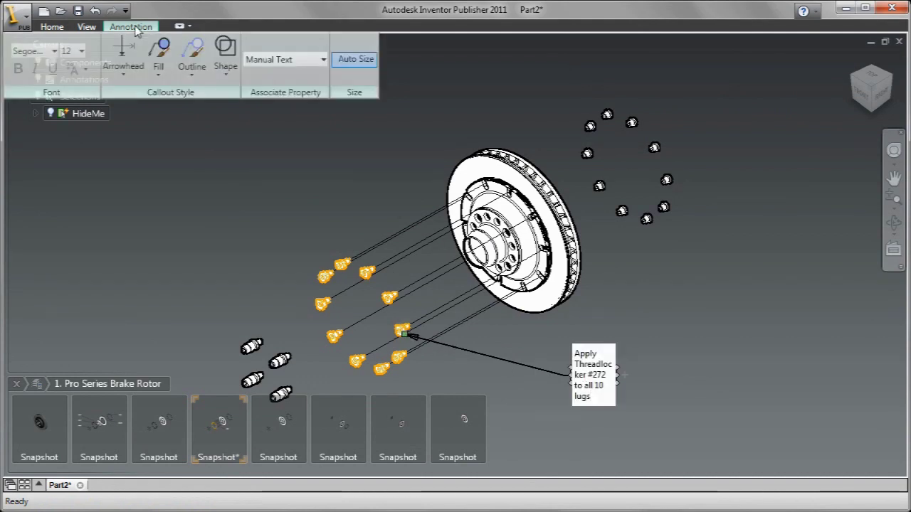
click(121, 75)
click(364, 186)
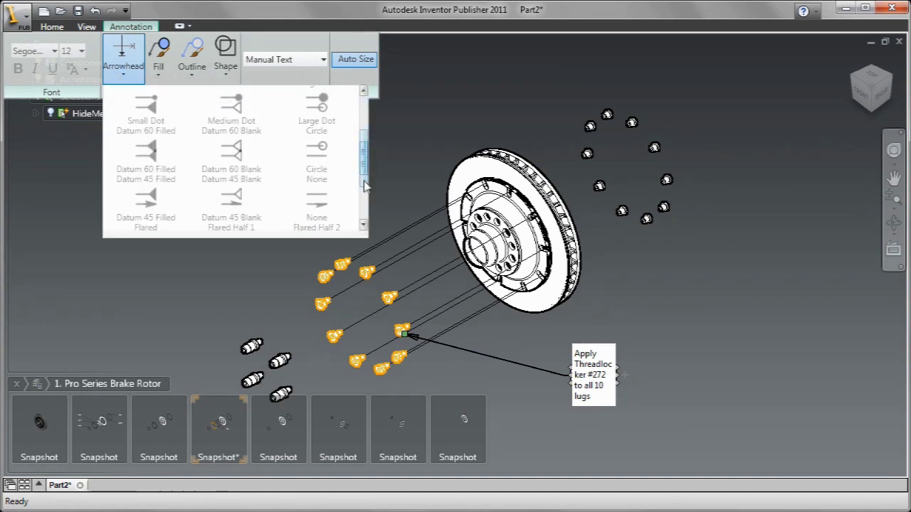
scroll(365, 186, down, 1)
click(317, 153)
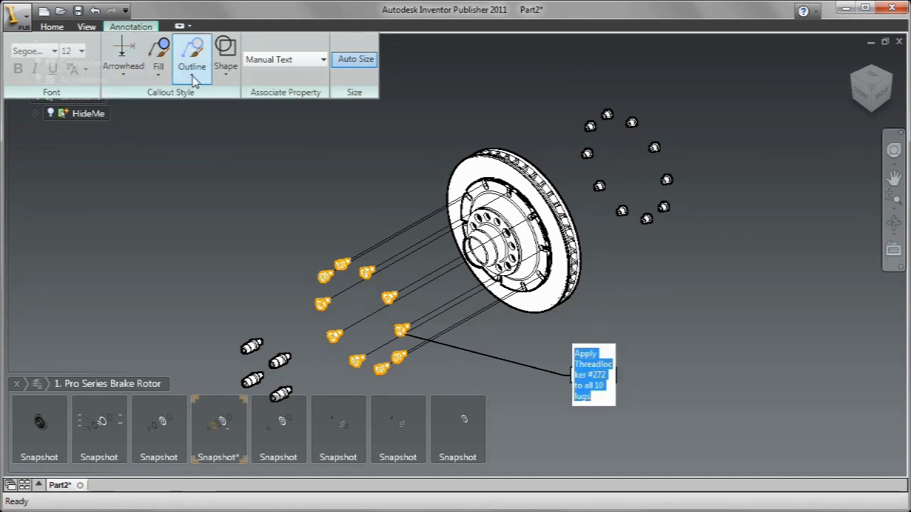
click(192, 79)
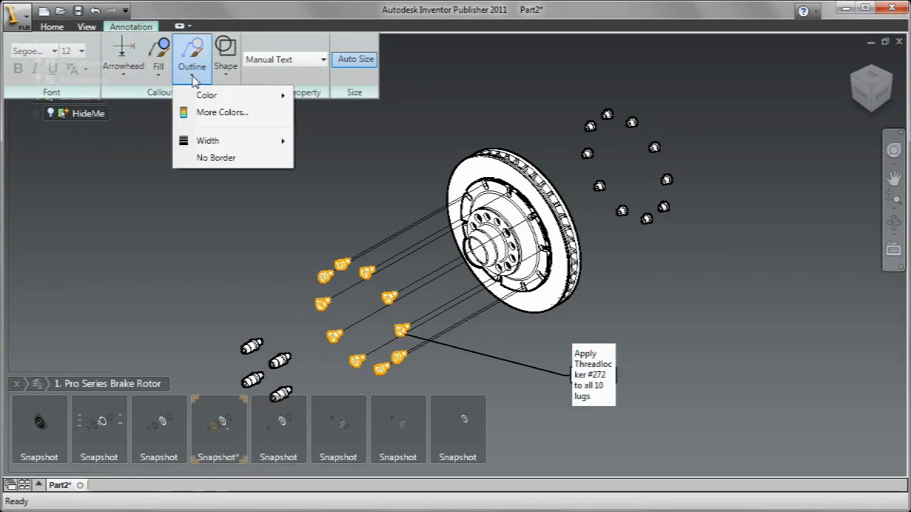
click(207, 158)
click(158, 75)
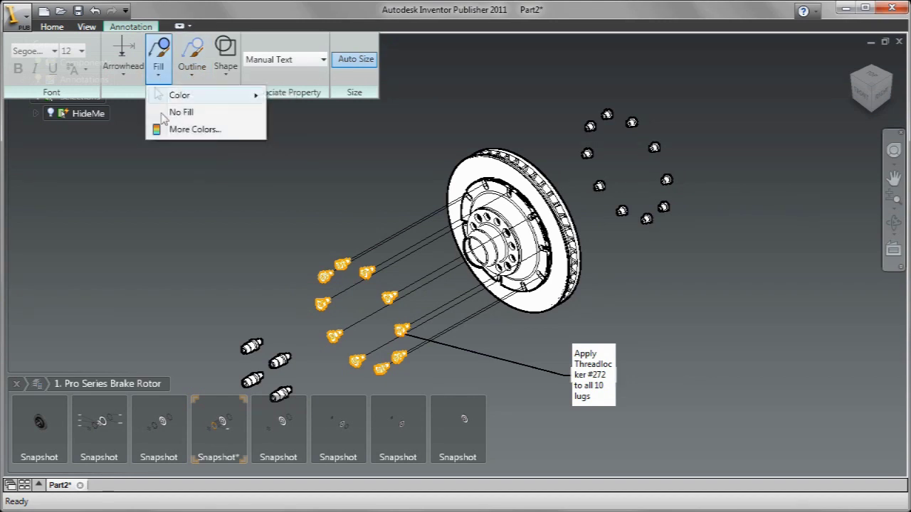
click(171, 114)
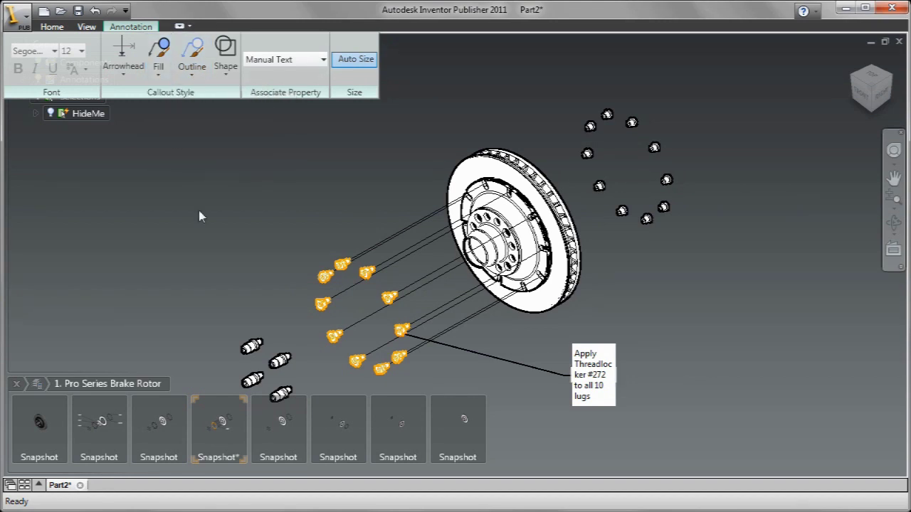
click(279, 289)
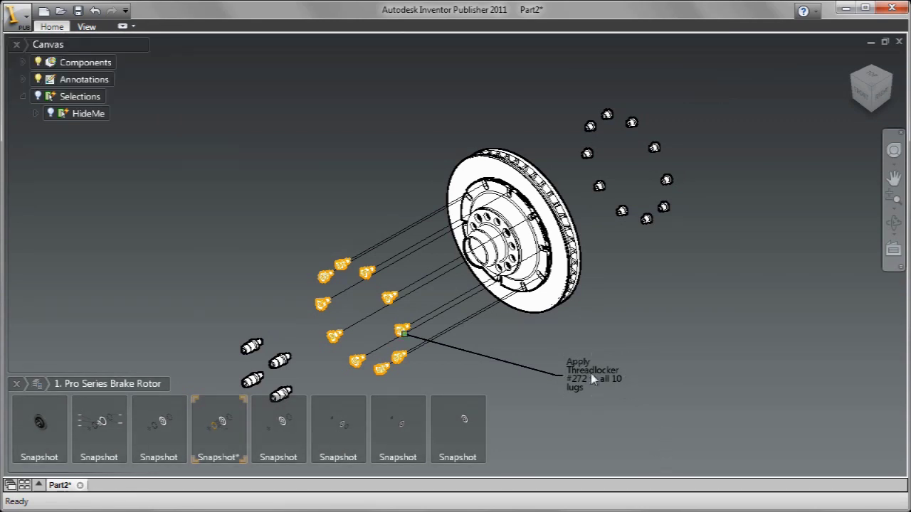
click(582, 378)
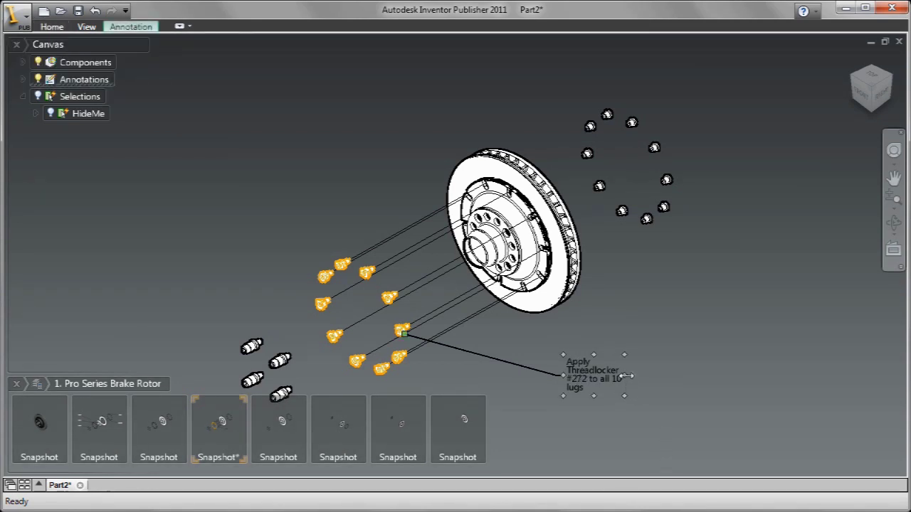
mouse_move(626, 375)
mouse_down()
mouse_move(665, 378)
mouse_move(656, 377)
mouse_up()
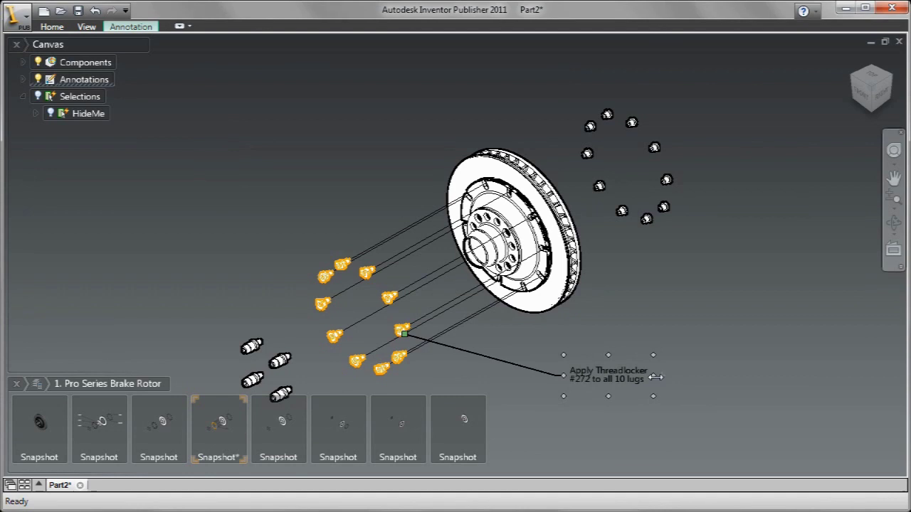
Insert Warning Sign.png to the right of the rotor and remove its border.
click(597, 425)
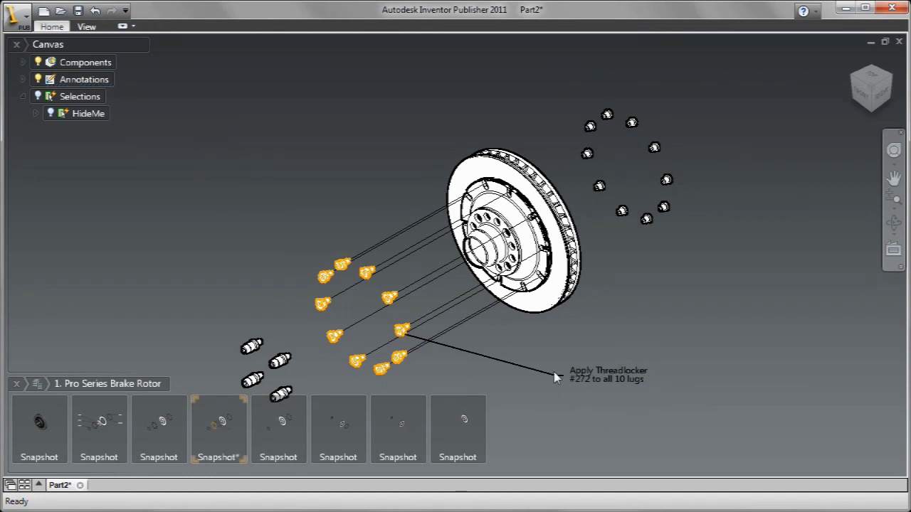
click(57, 26)
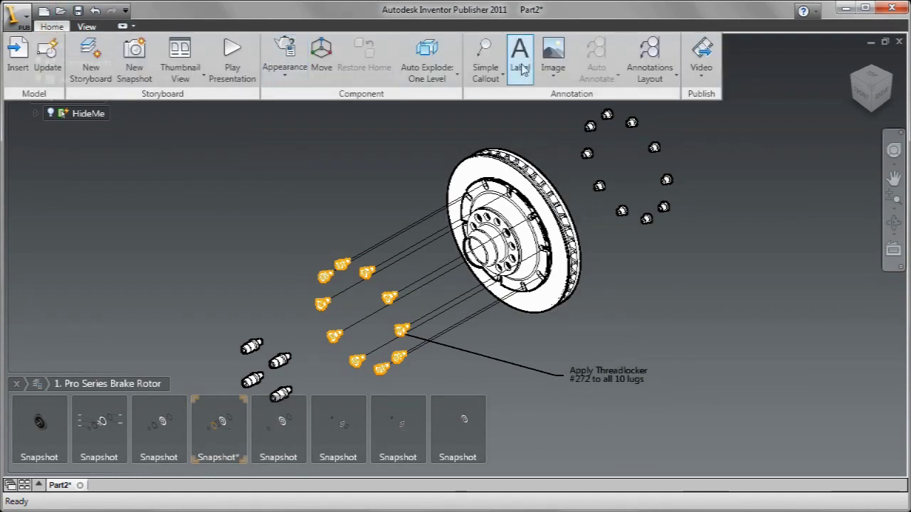
click(553, 57)
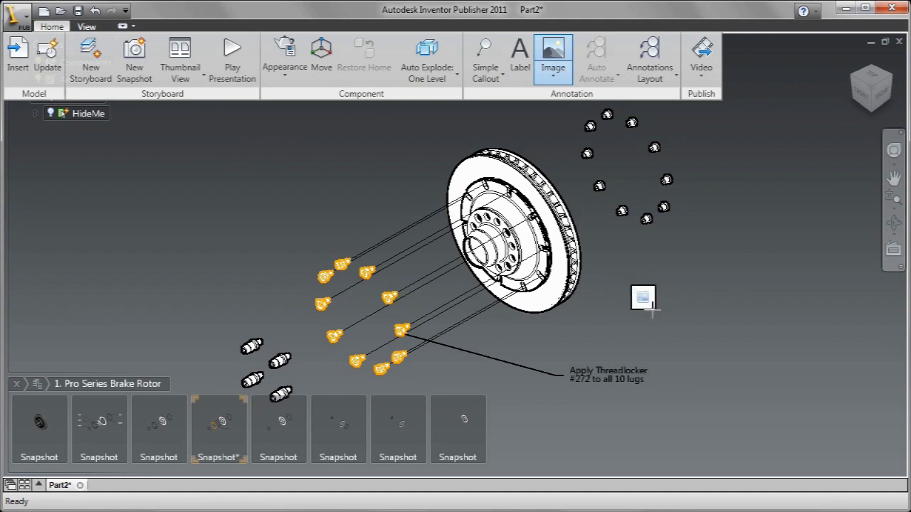
click(645, 304)
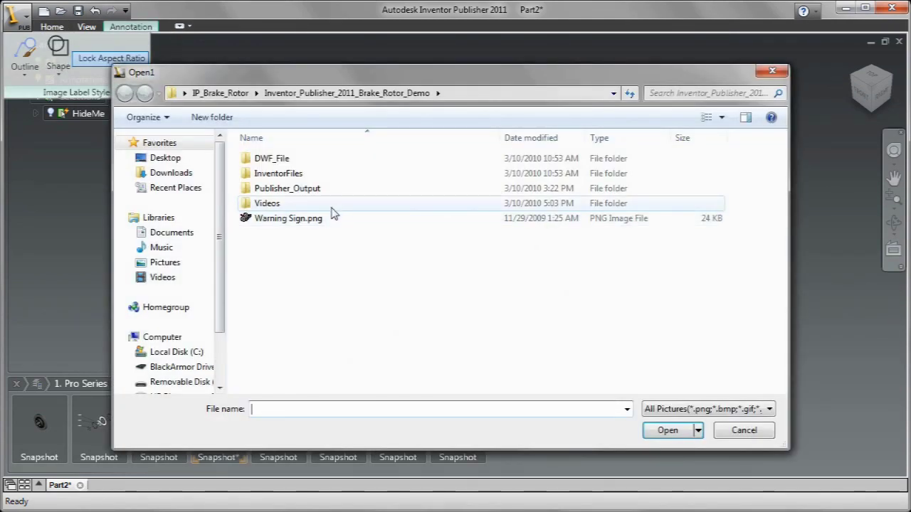
click(320, 219)
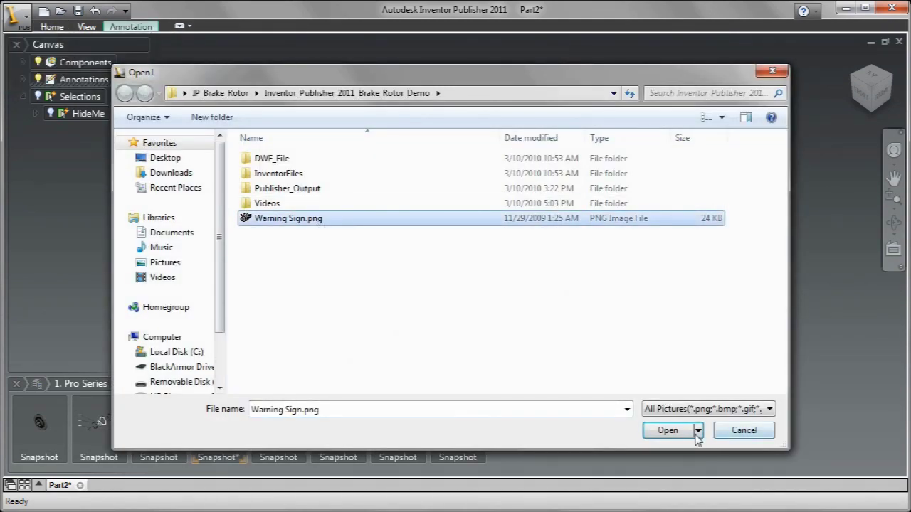
click(671, 431)
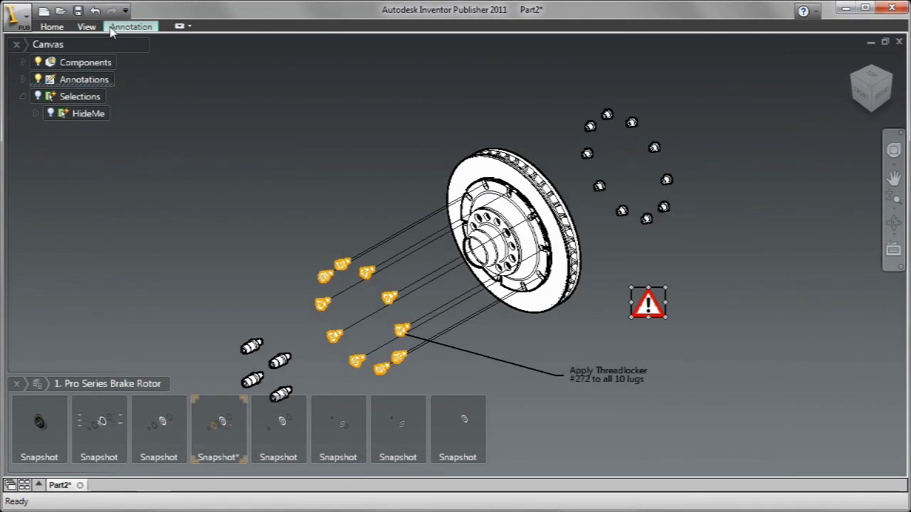
click(131, 27)
click(28, 72)
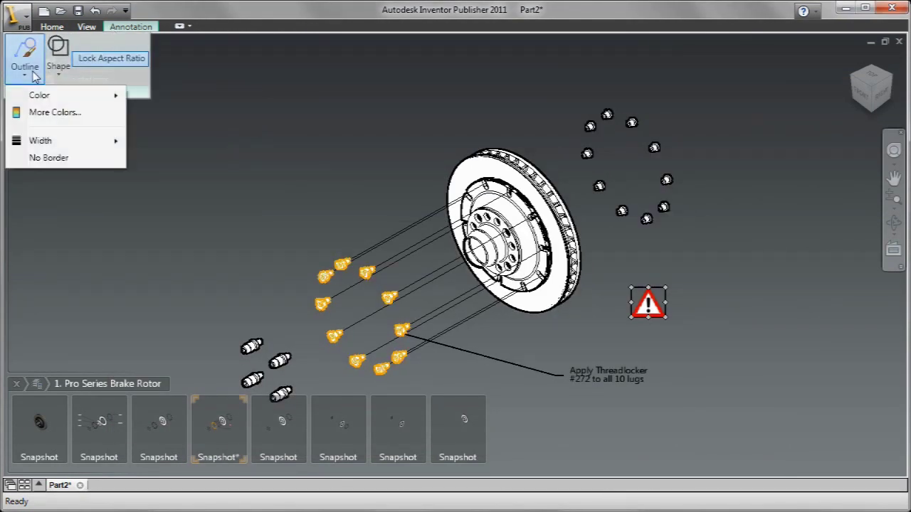
click(60, 160)
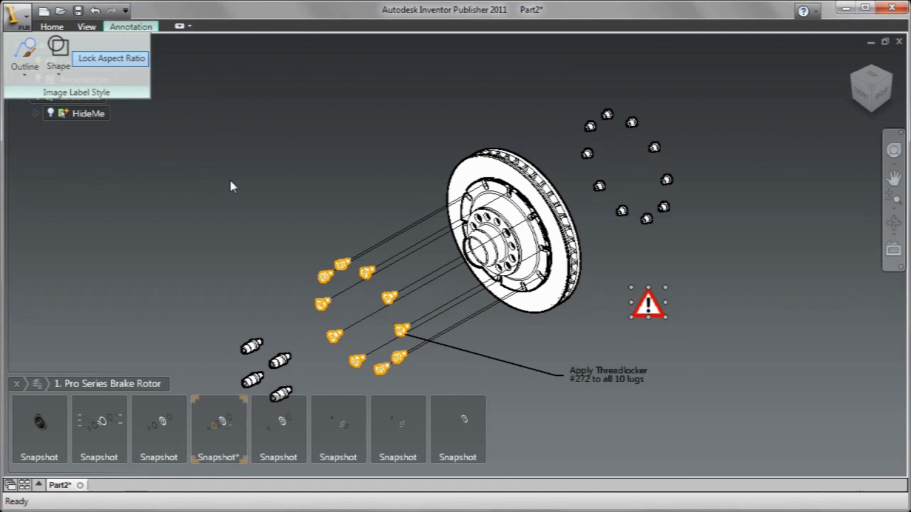
Add a text label beside the warning sign containing the pasted threadlocker warning text.
click(52, 26)
click(523, 69)
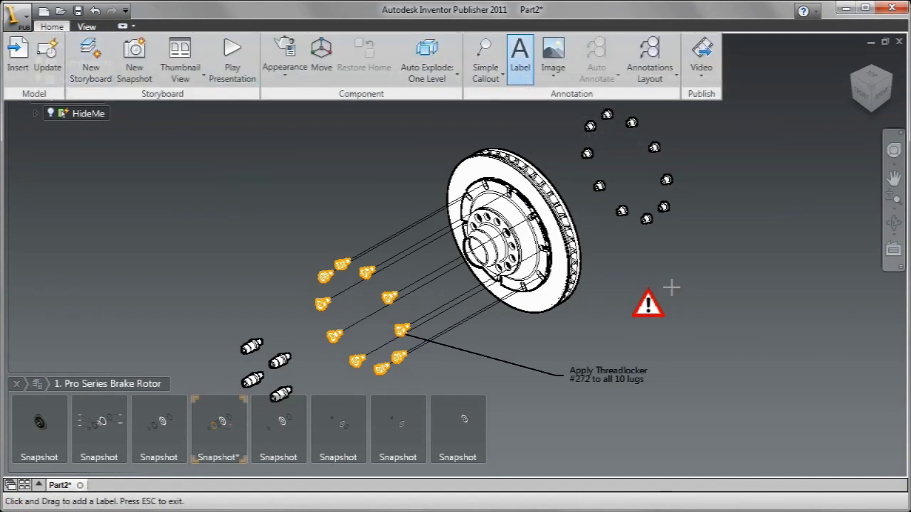
drag(671, 286, 788, 312)
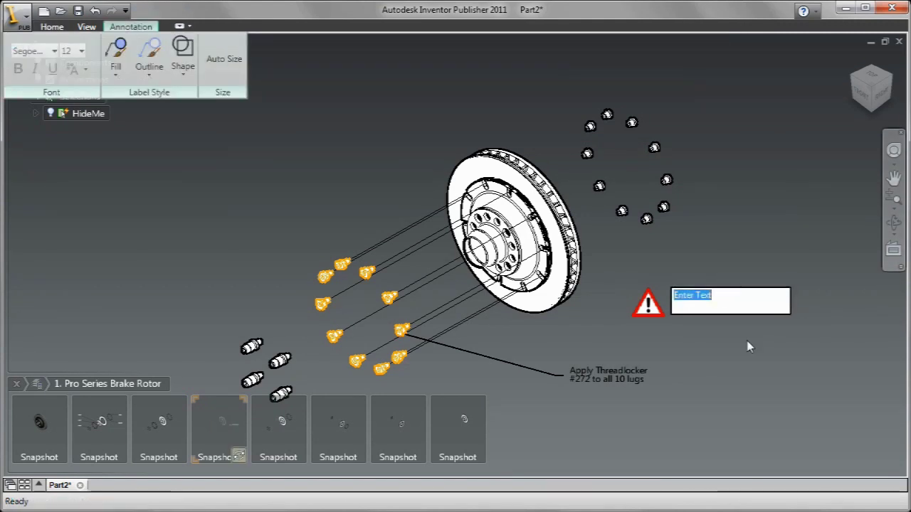
right_click(727, 297)
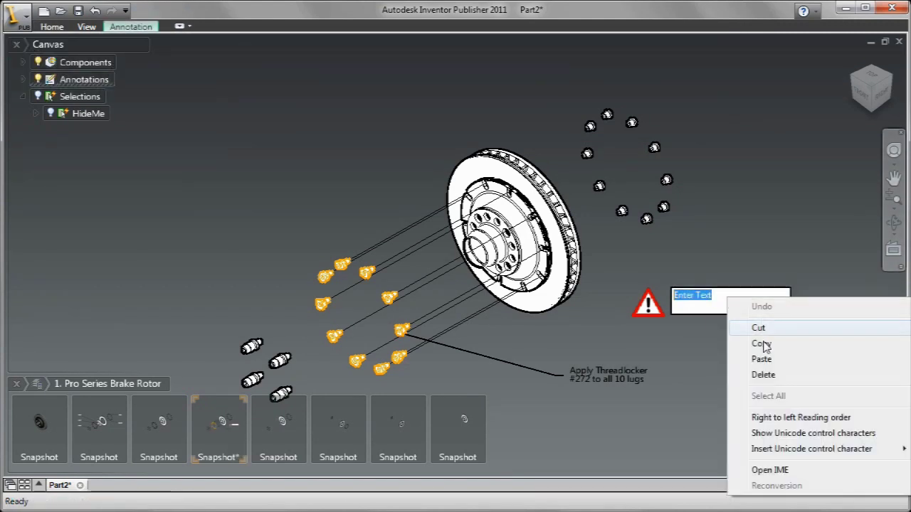
click(733, 361)
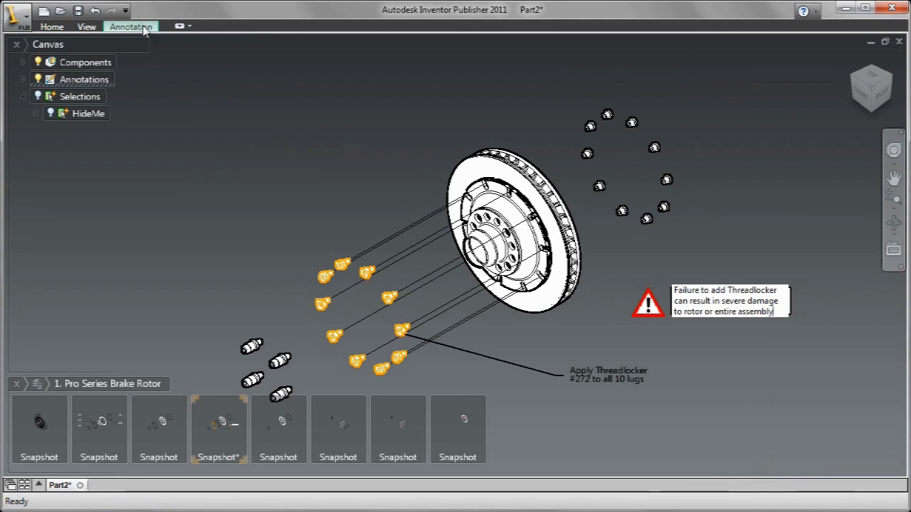
Set the warning label to No Fill and No Border, then move to the fifth snapshot.
click(142, 29)
click(118, 78)
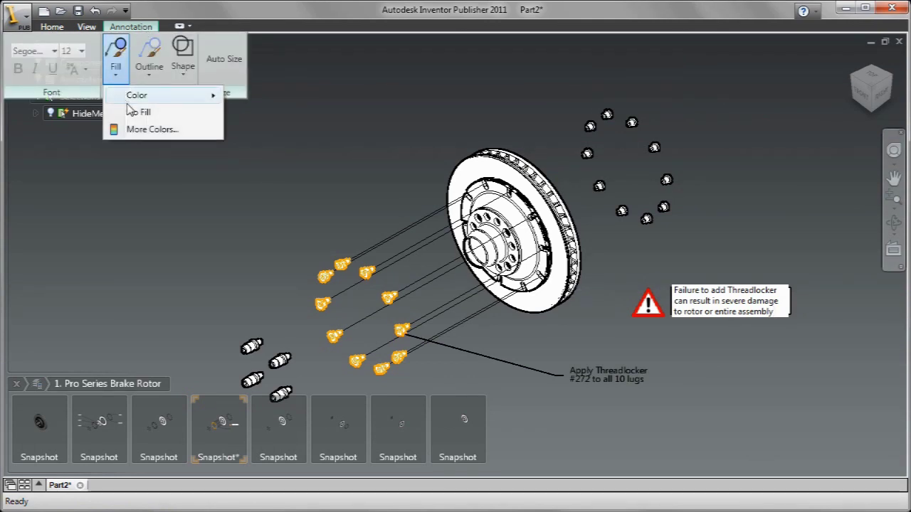
click(128, 112)
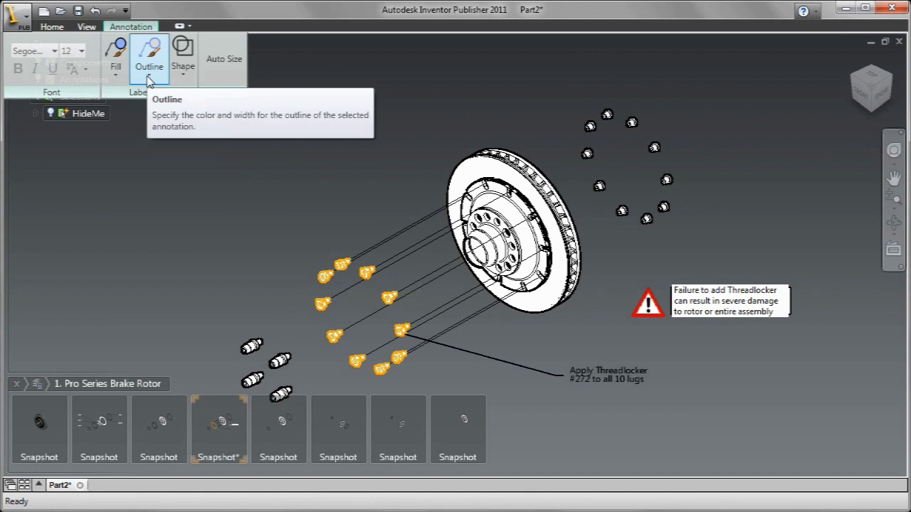
click(116, 71)
click(139, 112)
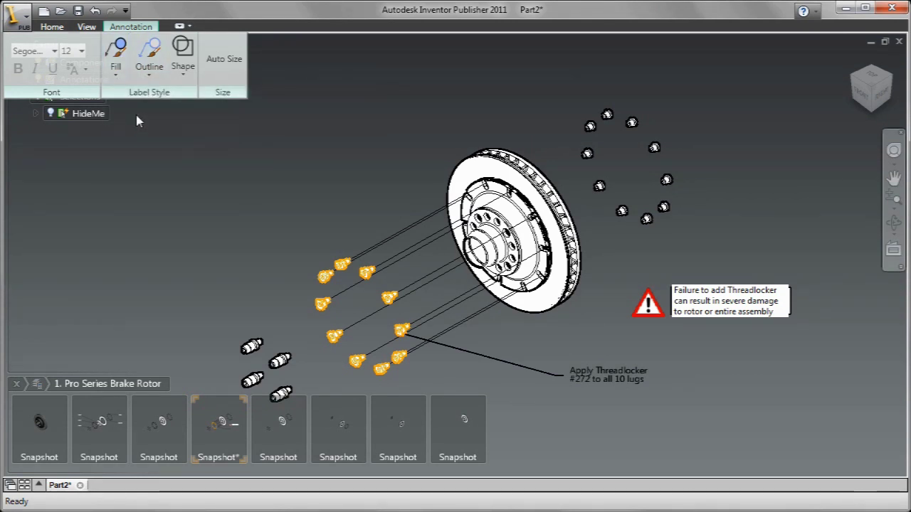
click(148, 75)
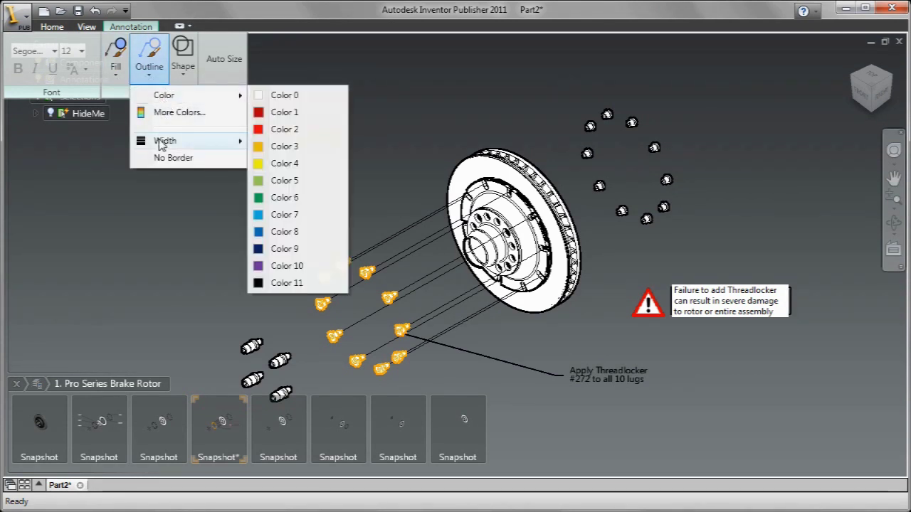
click(161, 162)
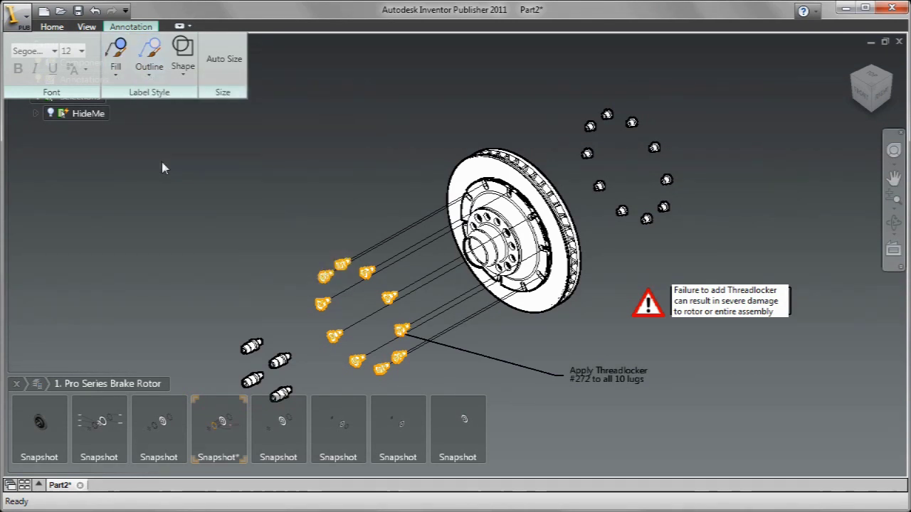
click(610, 342)
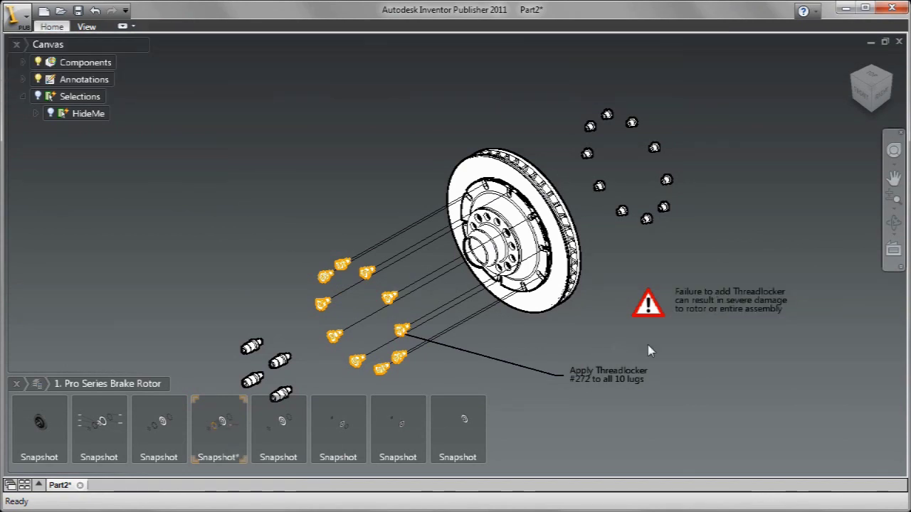
click(715, 295)
key(Escape)
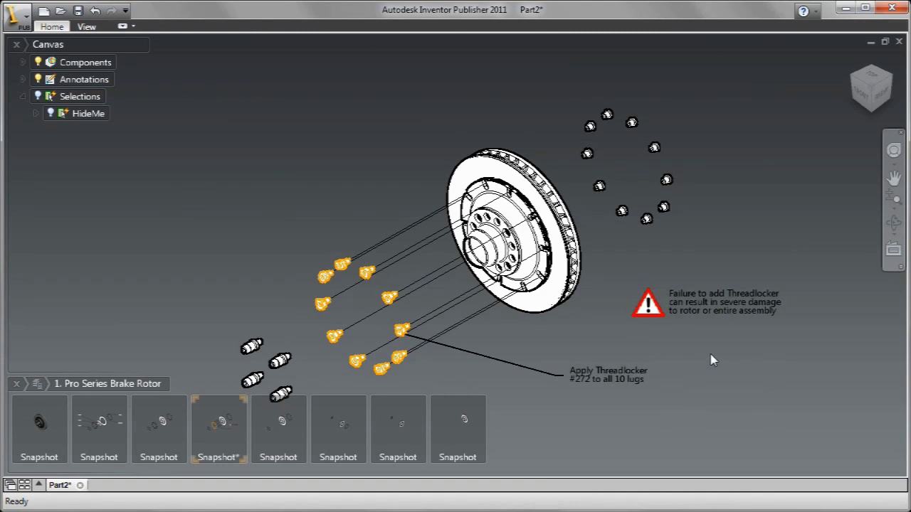
click(297, 409)
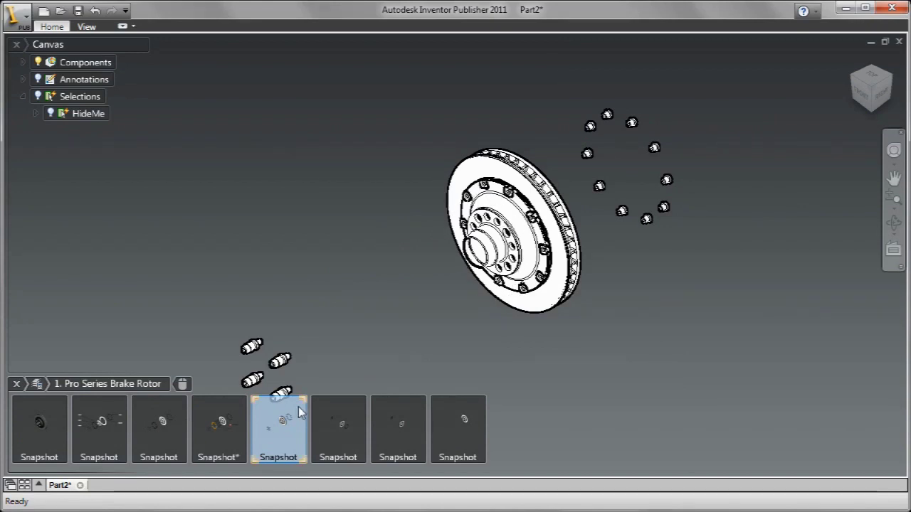
Turn on trail lines for the ring of nuts in the sixth snapshot.
click(346, 416)
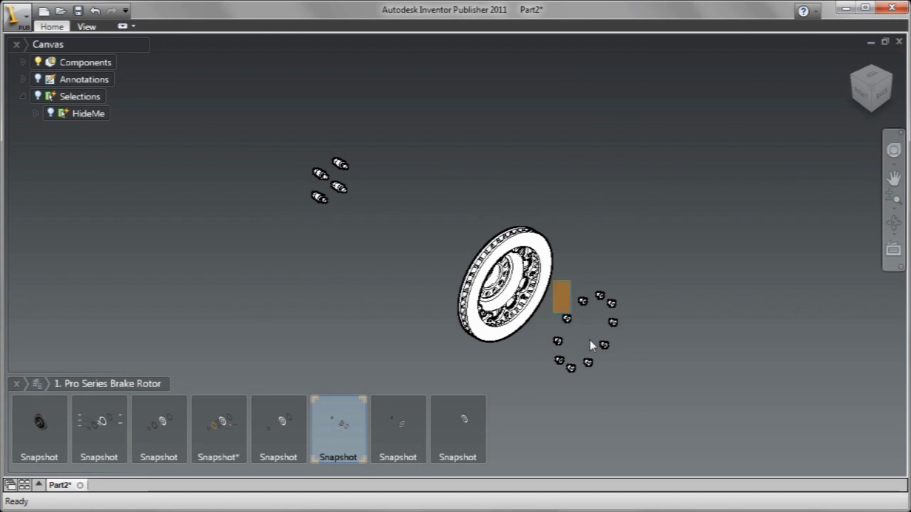
drag(591, 346, 639, 390)
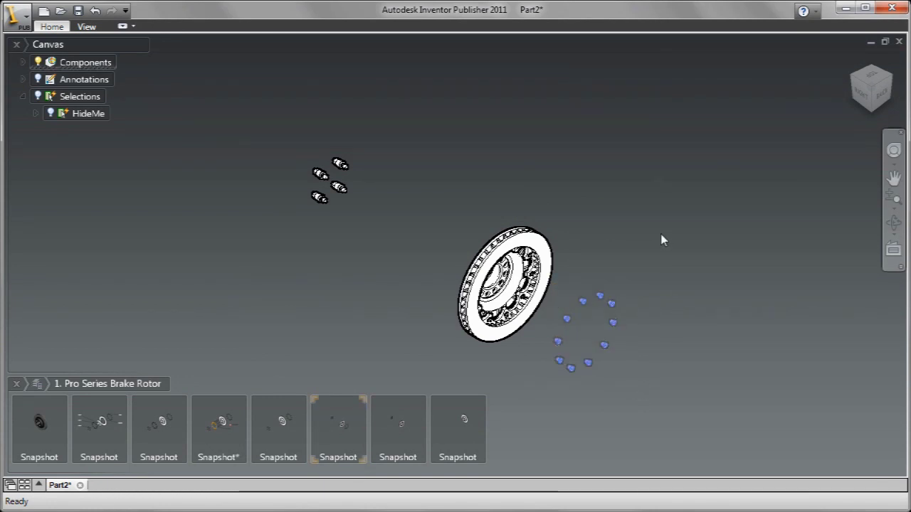
right_click(661, 238)
click(706, 291)
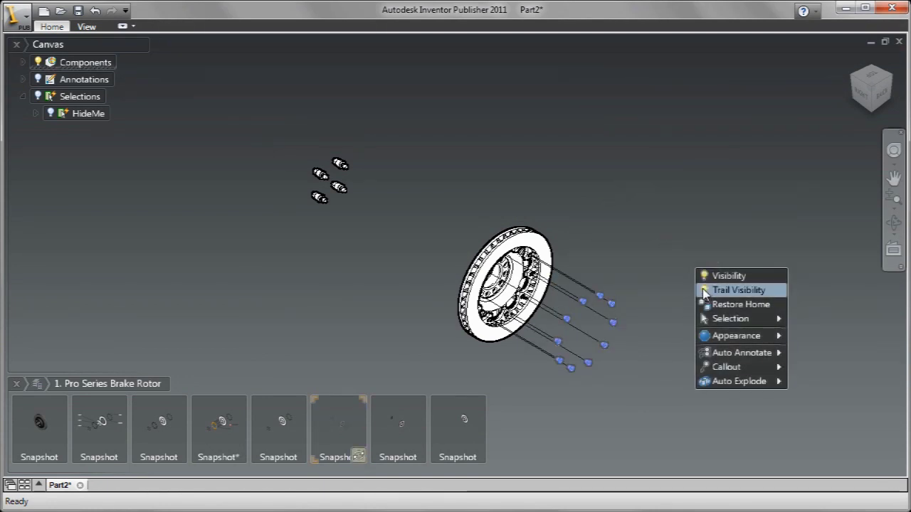
click(702, 288)
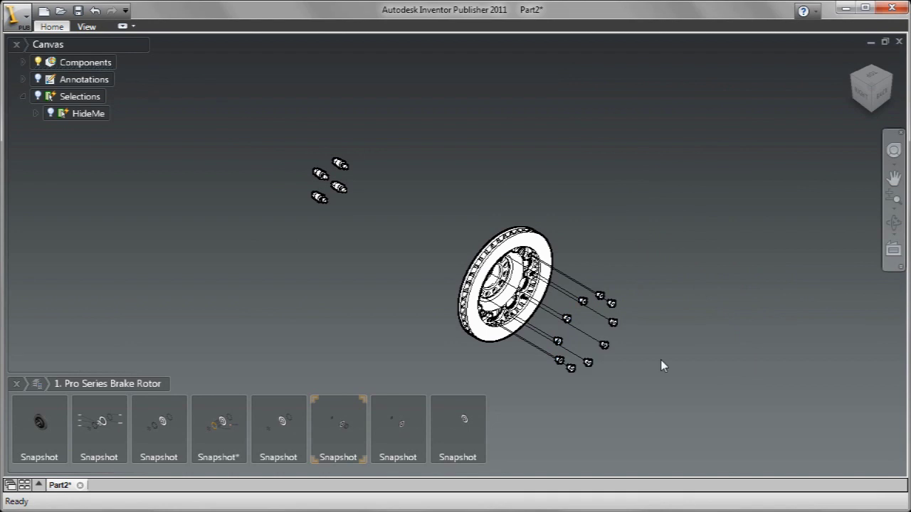
Turn on trail lines for the four studs in the seventh snapshot, then open snapshot eight.
click(414, 413)
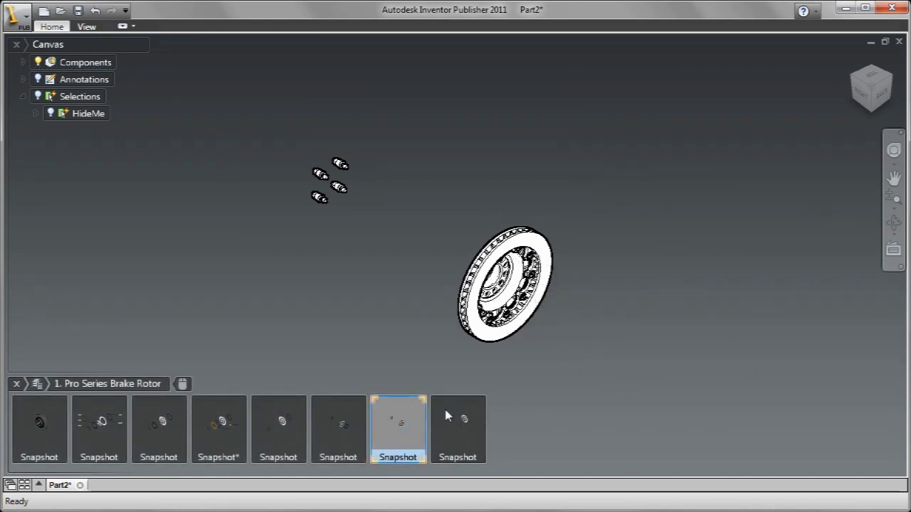
drag(288, 151, 370, 217)
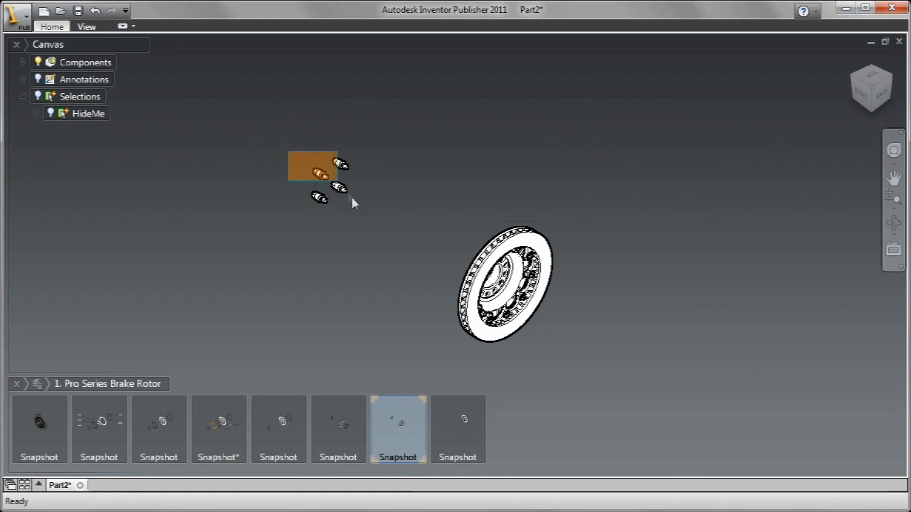
right_click(462, 146)
click(538, 195)
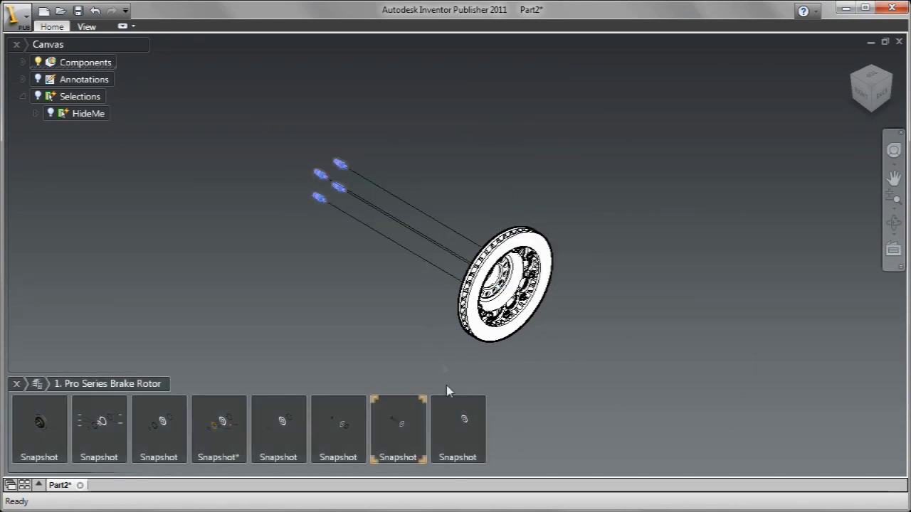
click(459, 418)
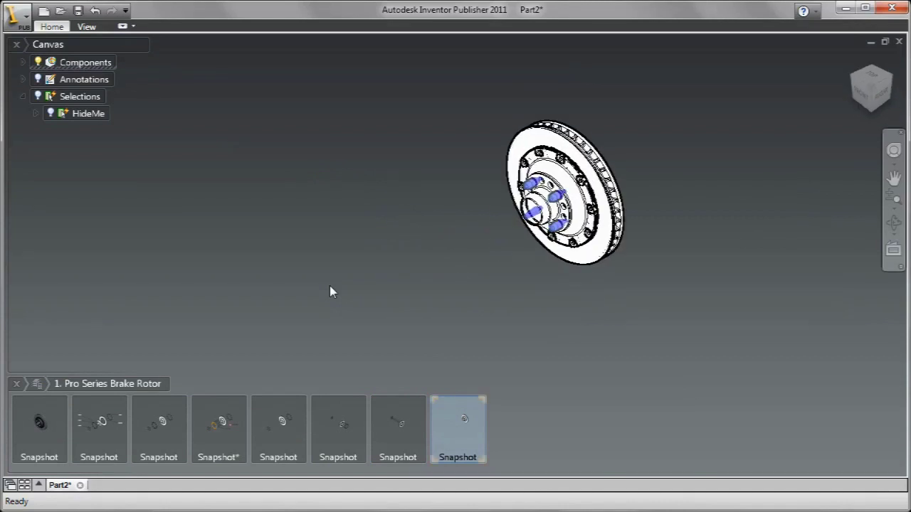
click(330, 287)
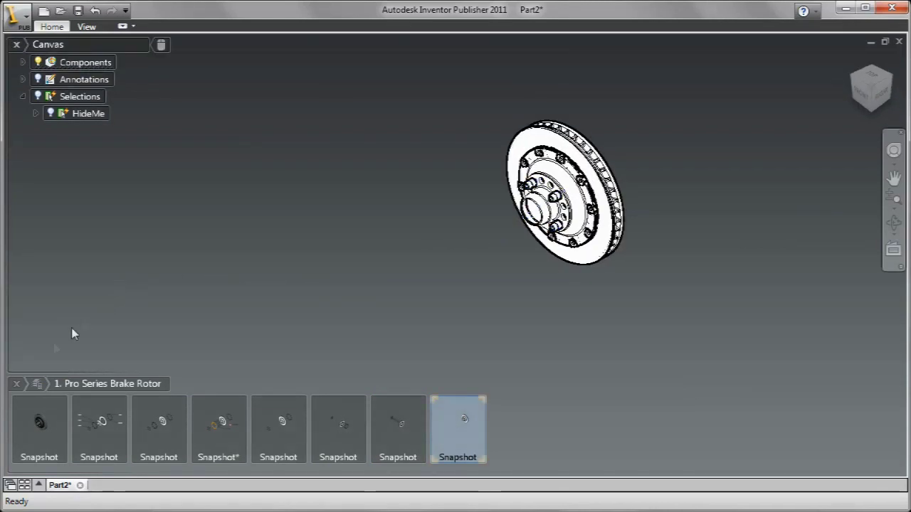
Show snapshot timing, set snapshots 2–8 to 1 second and snapshot four to 2 seconds.
click(38, 385)
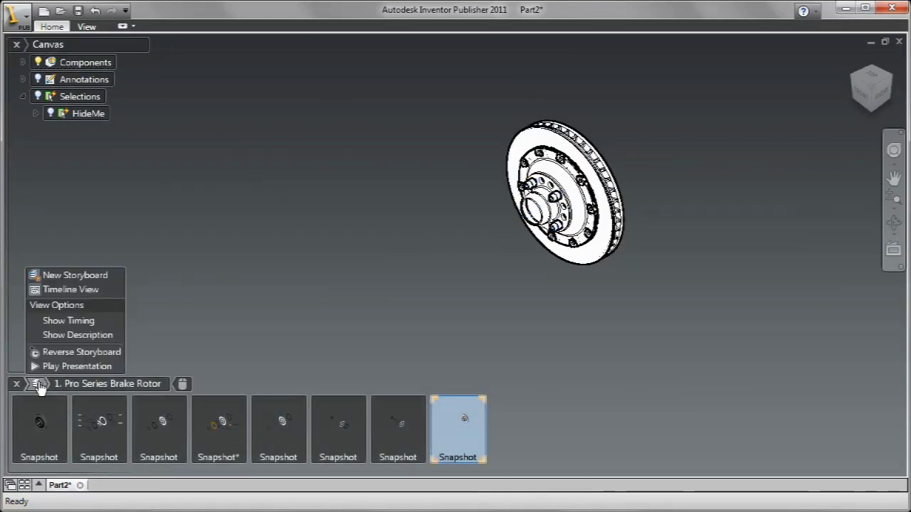
click(64, 324)
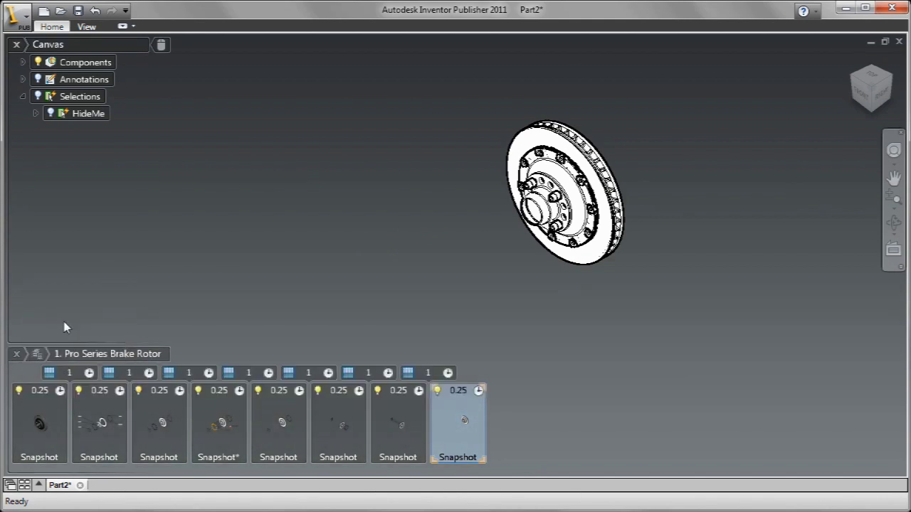
mouse_move(99, 424)
click(100, 396)
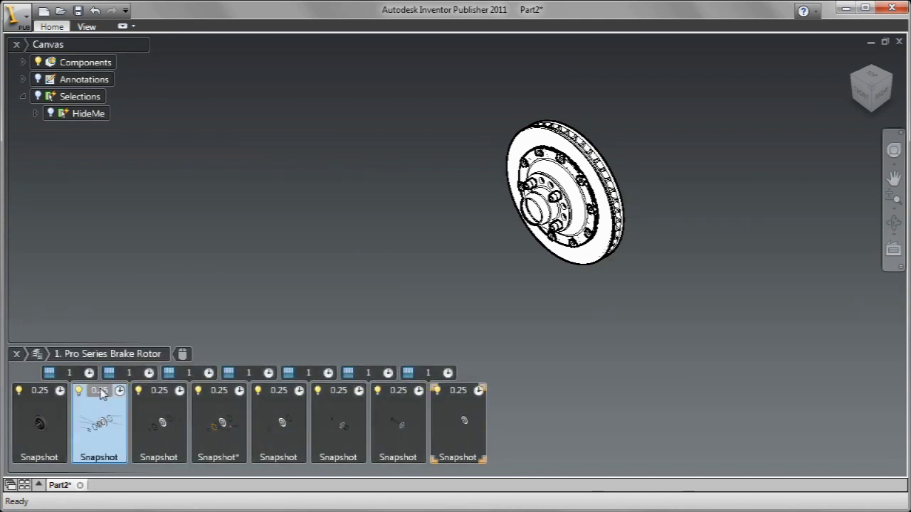
shift+click(483, 402)
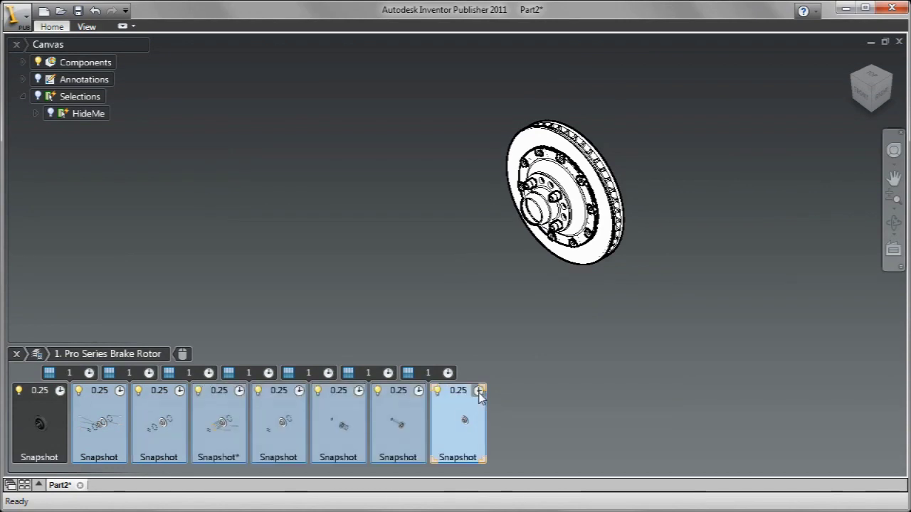
click(479, 392)
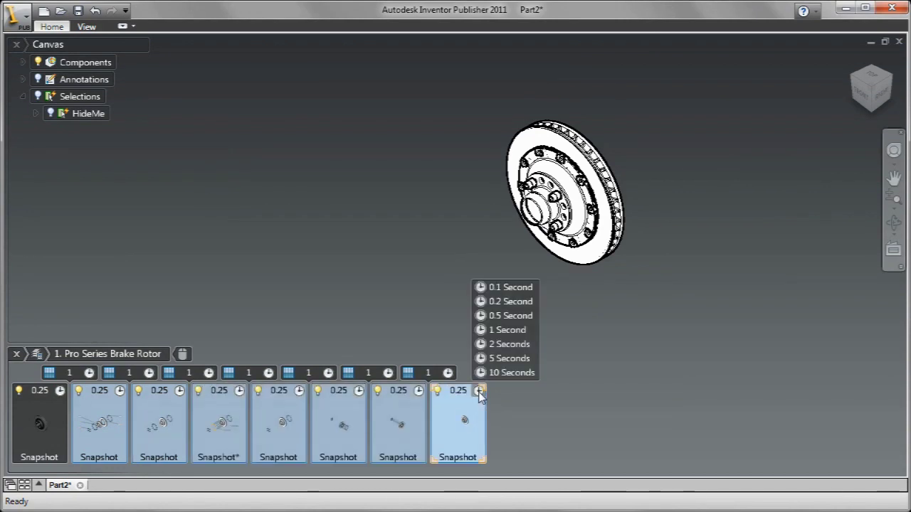
click(498, 335)
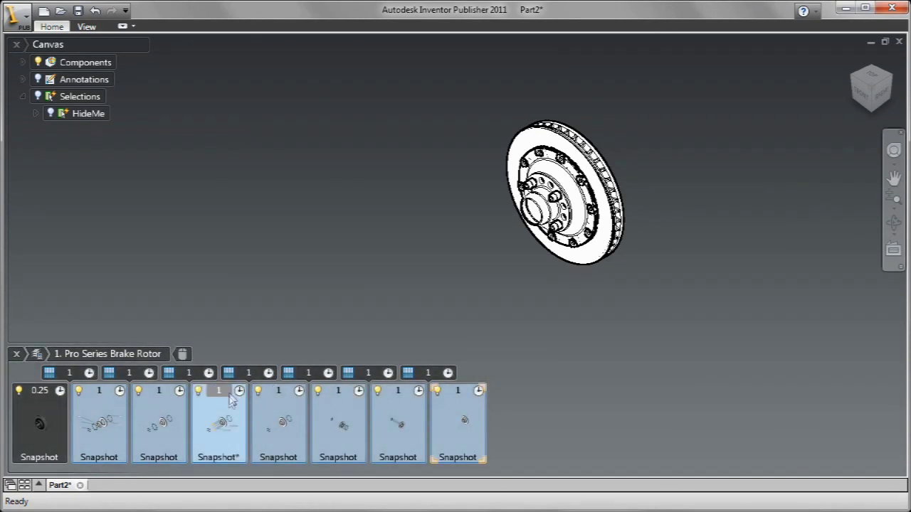
click(228, 402)
click(239, 391)
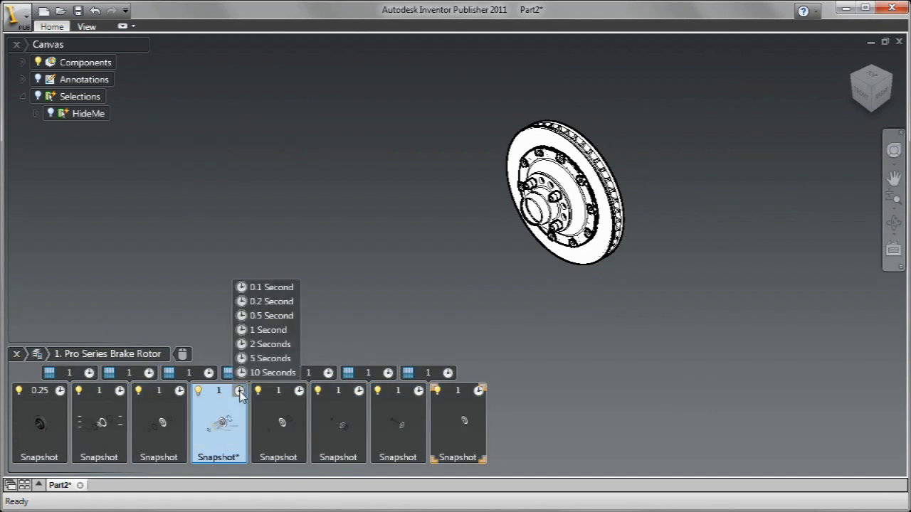
click(267, 345)
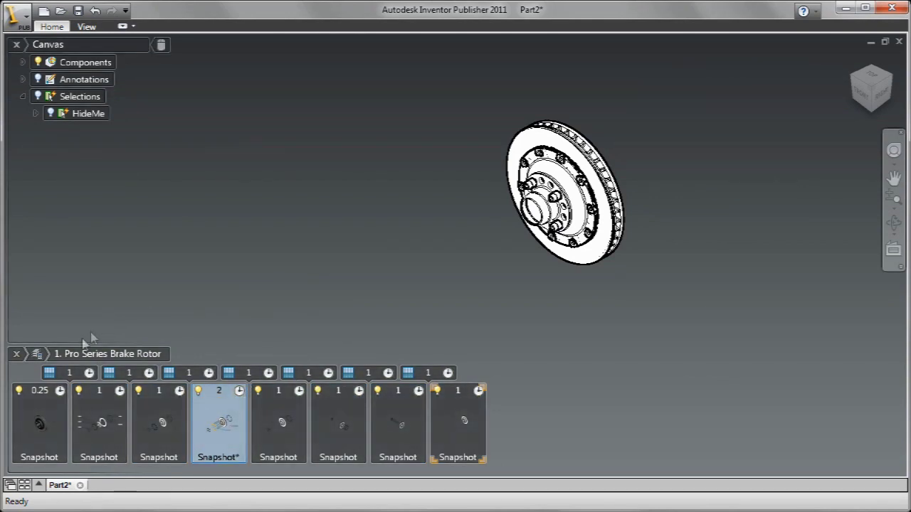
Set every snapshot transition to Smooth.
click(64, 373)
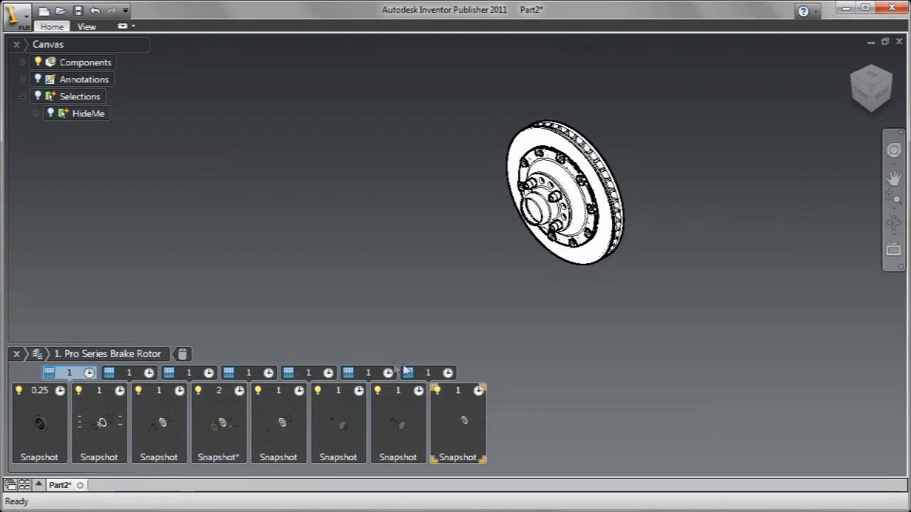
shift+click(432, 378)
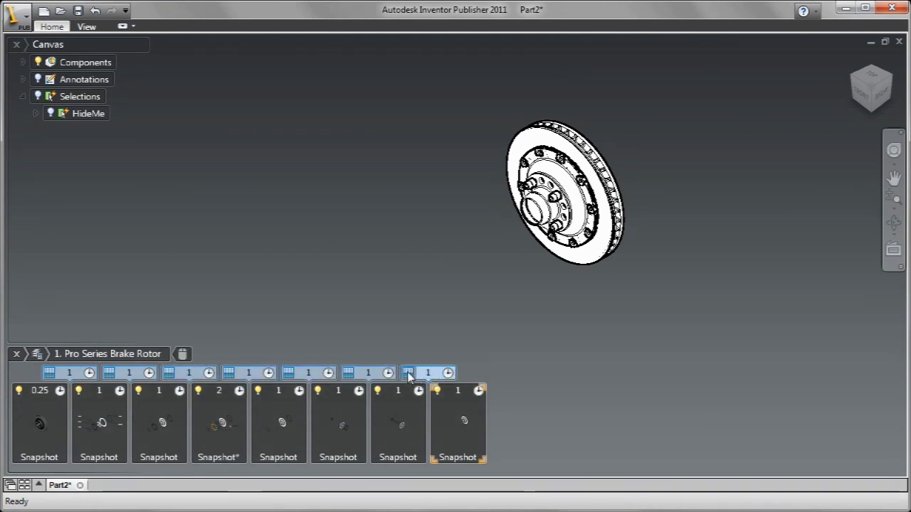
click(409, 376)
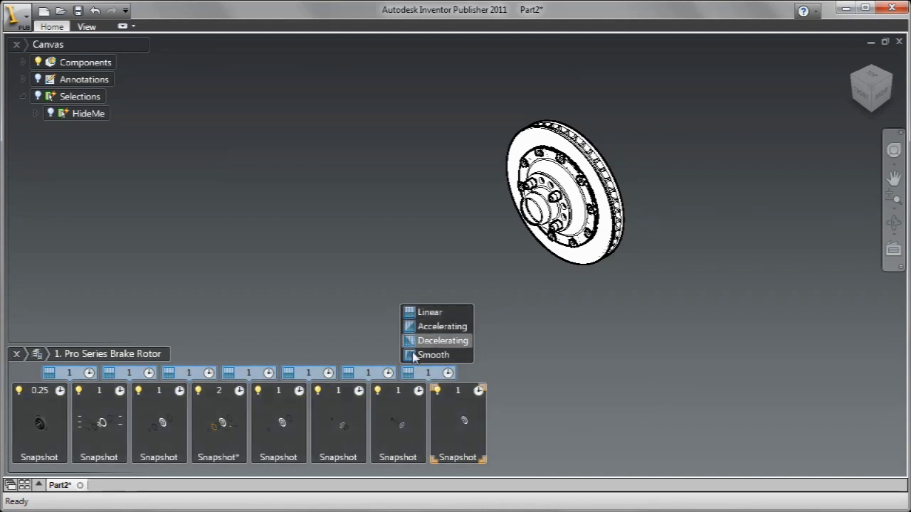
click(418, 354)
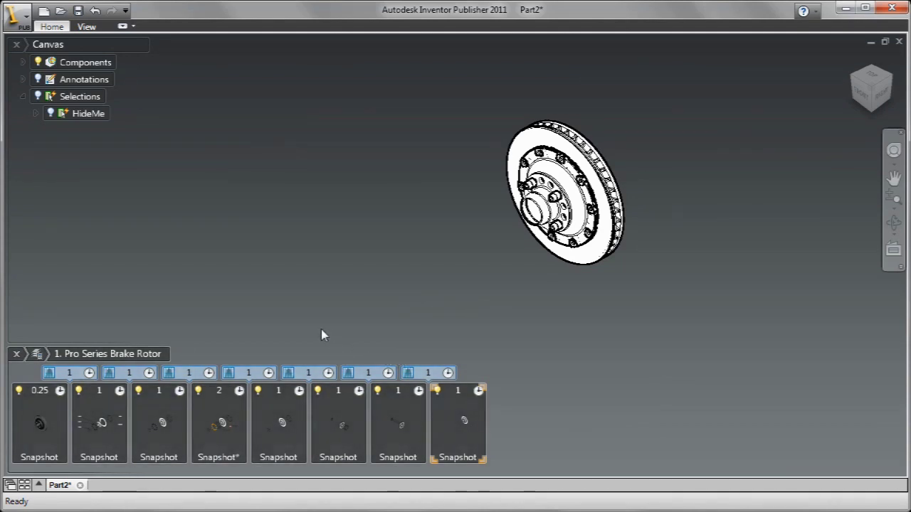
Show snapshot descriptions and paste the alignment lugs description into snapshot four.
click(37, 354)
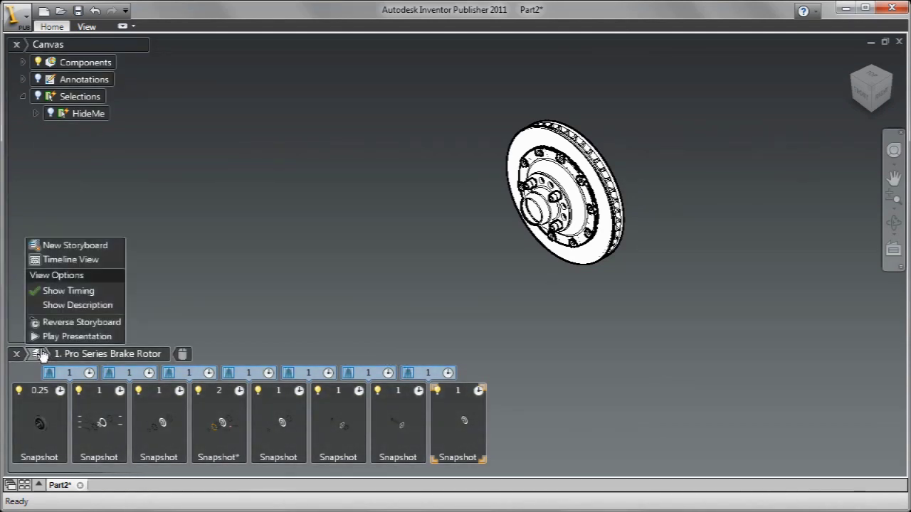
click(74, 305)
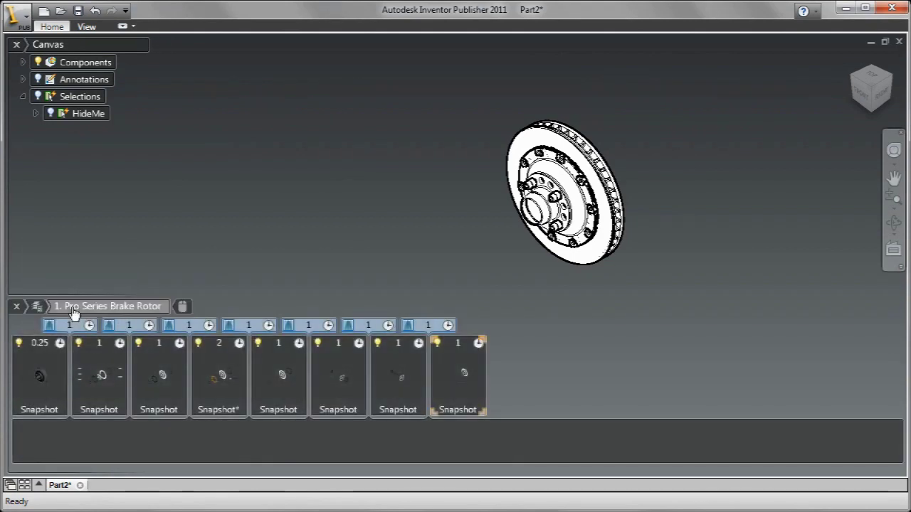
click(160, 368)
click(43, 441)
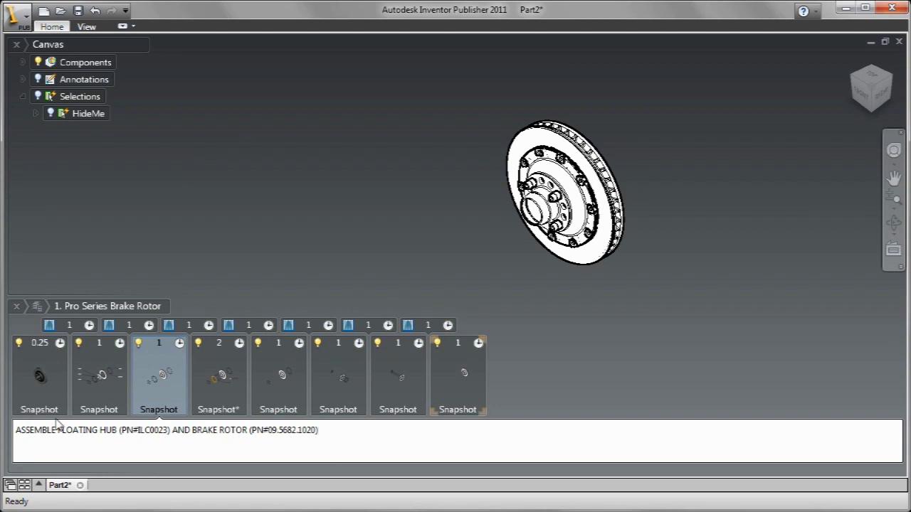
click(221, 397)
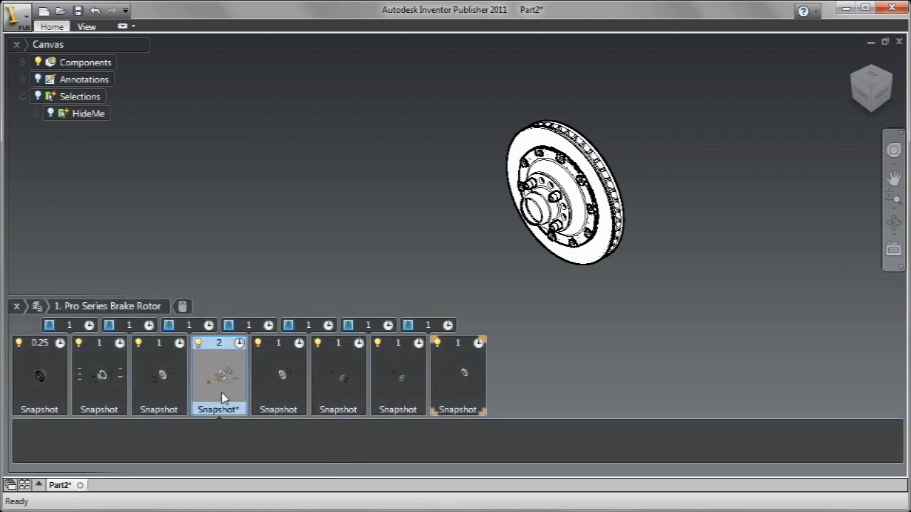
click(51, 438)
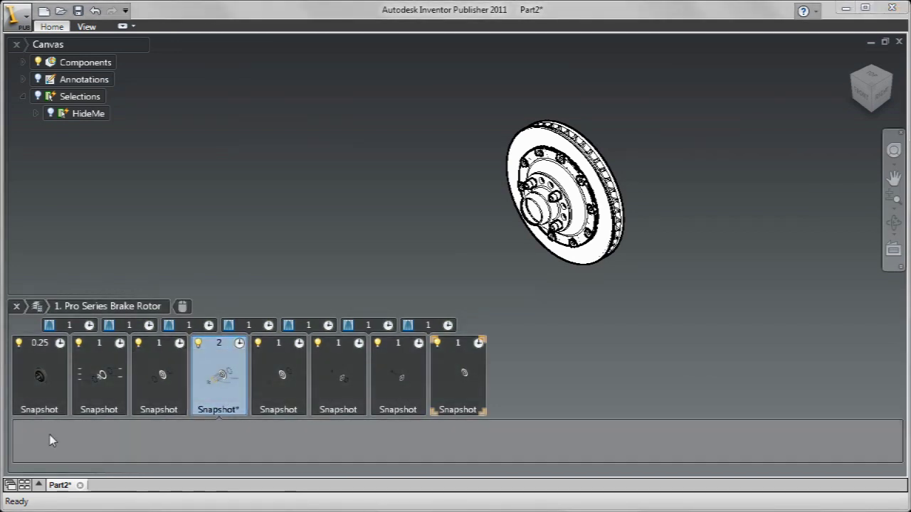
text(ASSEMBLE THREADED ALIGNMENT LUGS (PN#ILC0042))
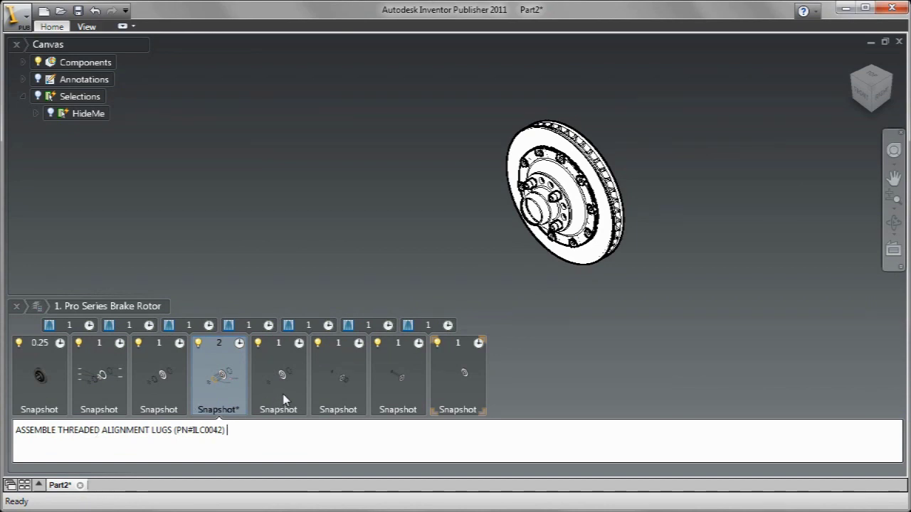
Paste descriptions into snapshots five, six and seven for alignment lugs, alignment nuts and peg drive.
click(284, 400)
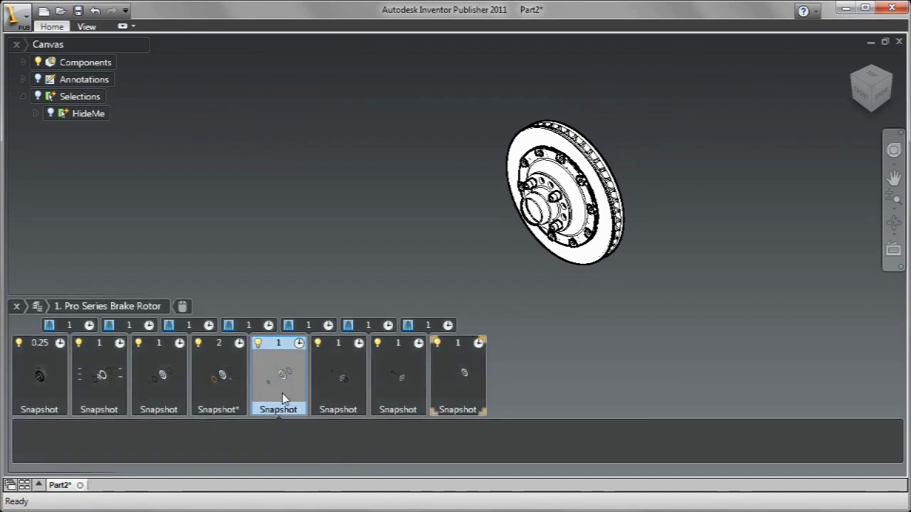
click(79, 426)
text(ASSEMBLE THREADED ALIGNMENT LUGS (PN#ILC0042))
click(347, 386)
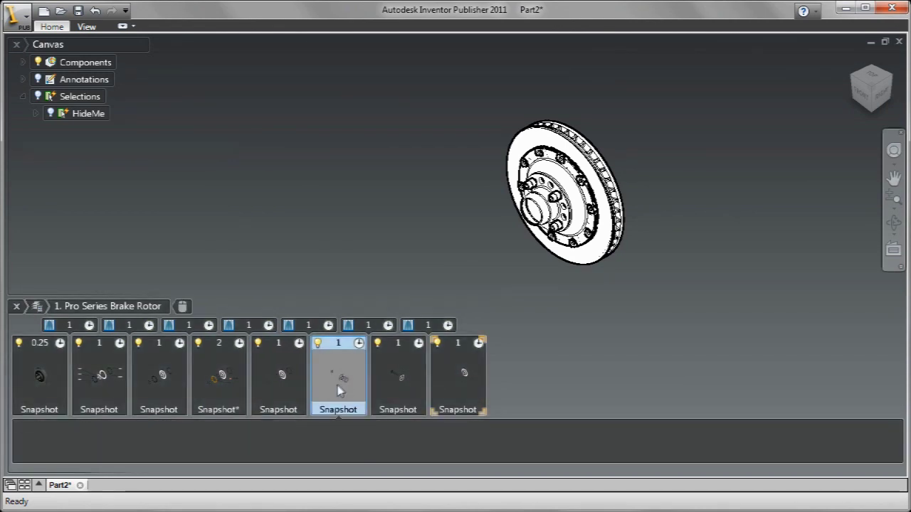
click(61, 433)
text(ASSEMBLE THREADED ALIGNMENT NUTS (PN#PFB900))
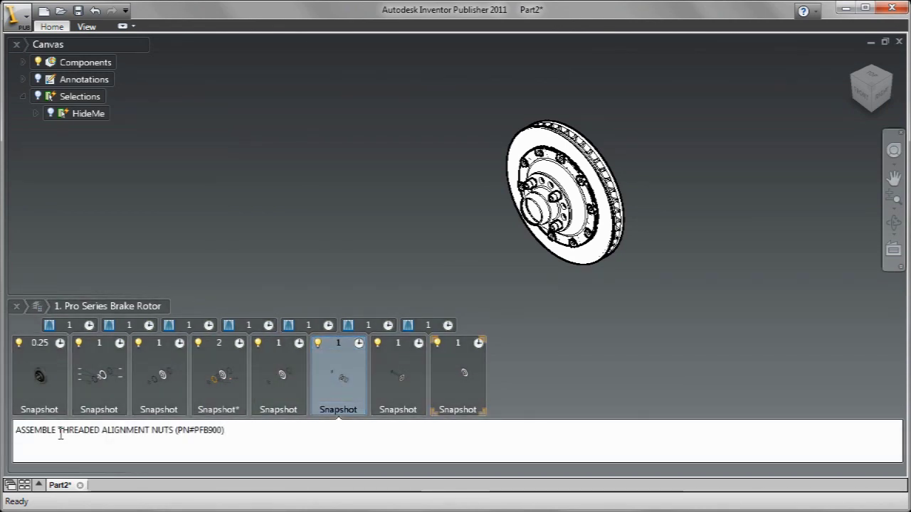
click(389, 397)
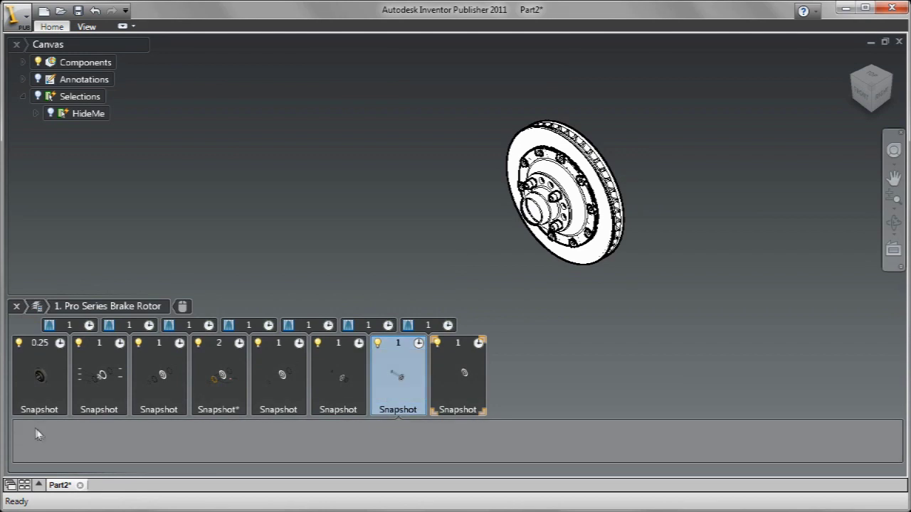
click(37, 433)
text(ASSEMBLE PEG DRIVE(PN#IKE0001) TO FLOATING HUB)
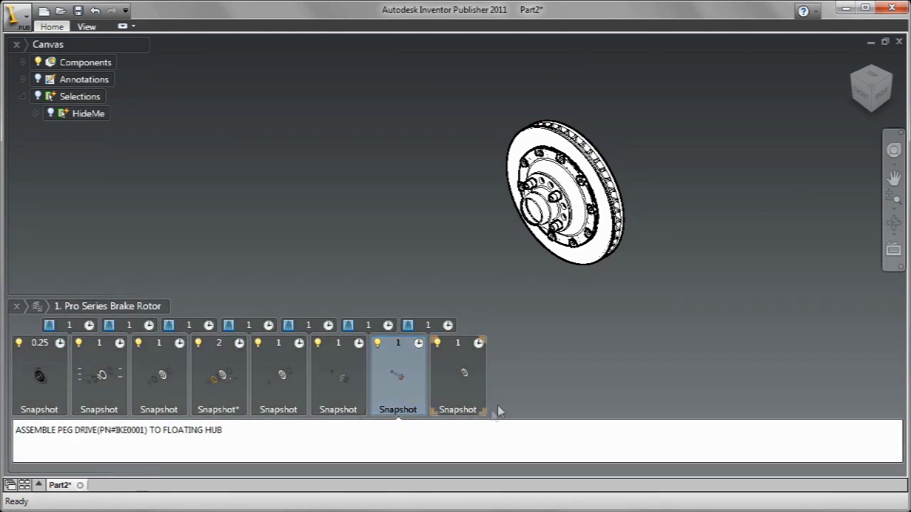
click(578, 390)
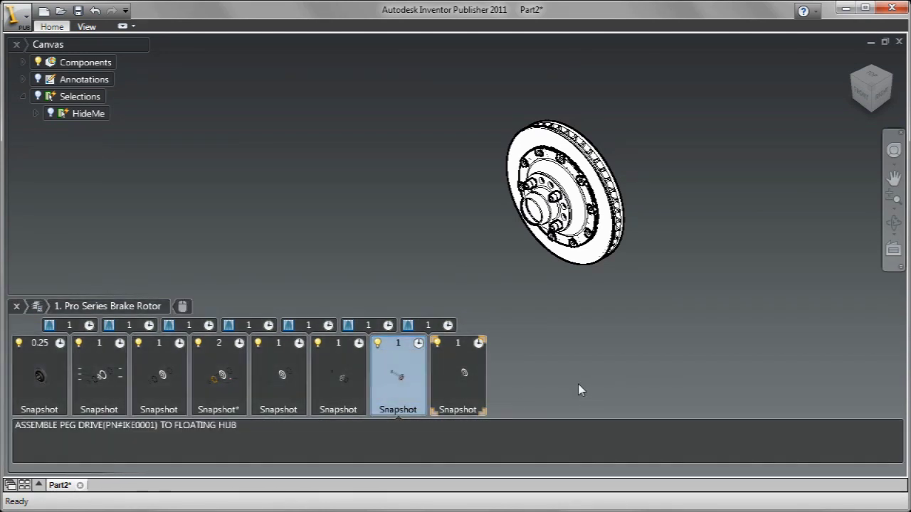
Select snapshot two and hide the description area from the storyboard options.
click(104, 371)
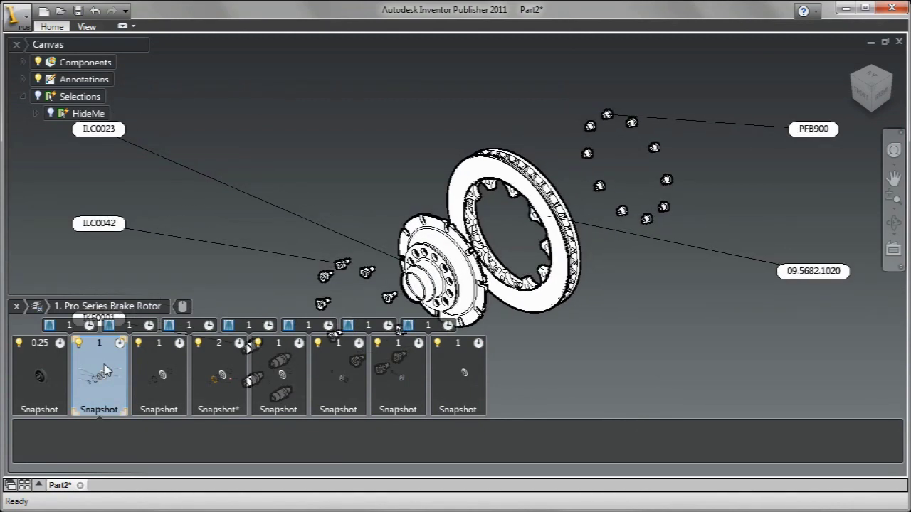
click(39, 306)
click(71, 257)
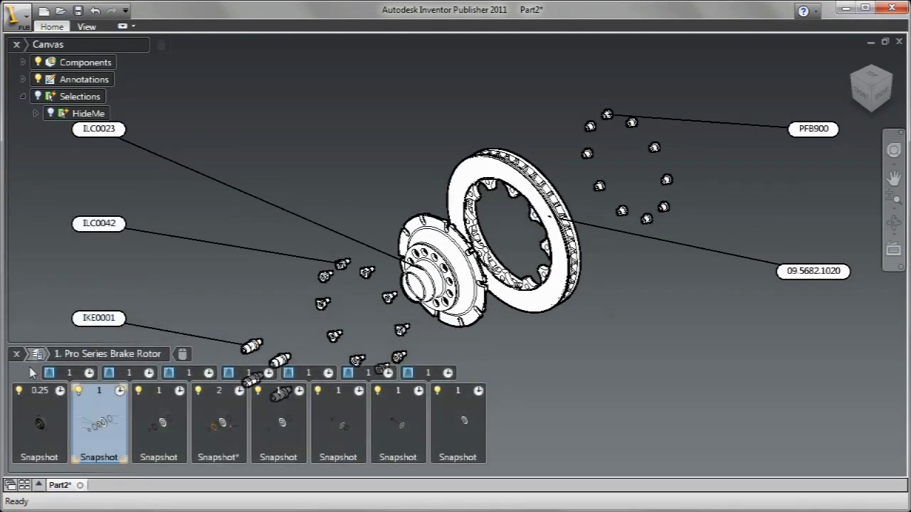
click(38, 356)
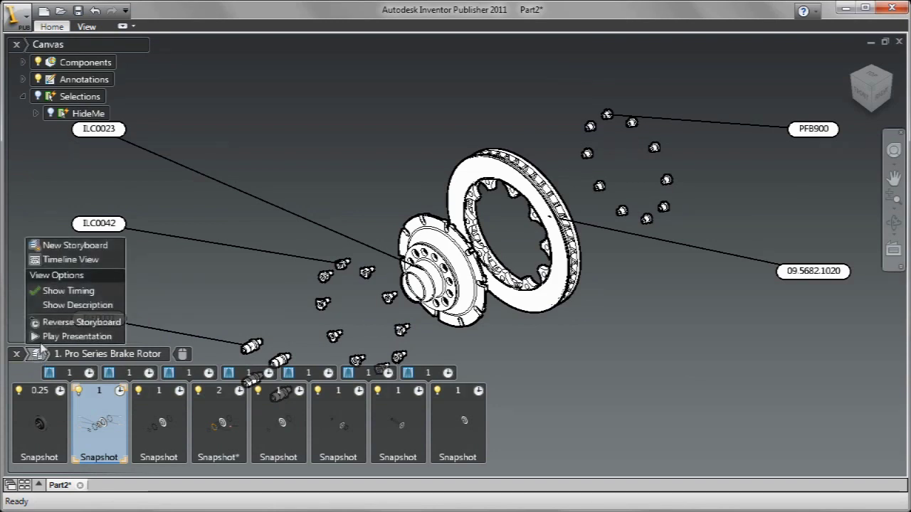
Hide the snapshot timing row and switch the storyboard to list view.
click(53, 289)
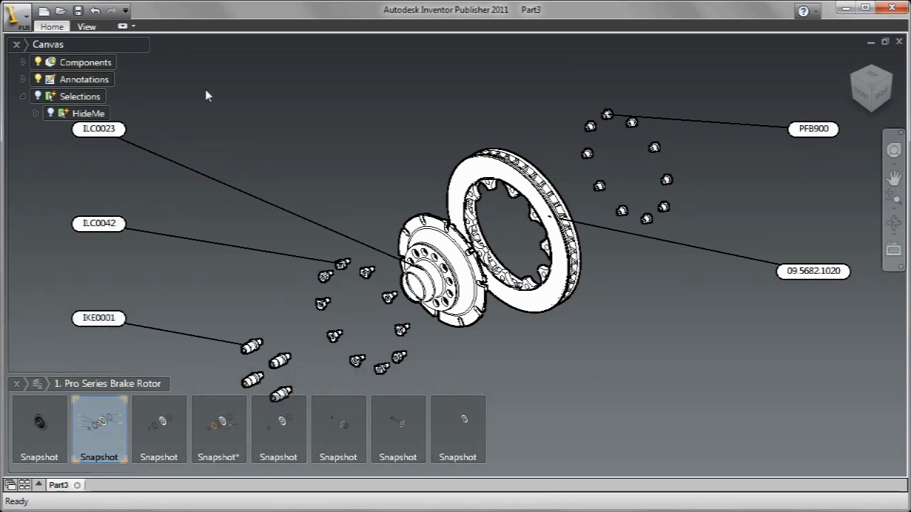
right_click(206, 96)
click(252, 99)
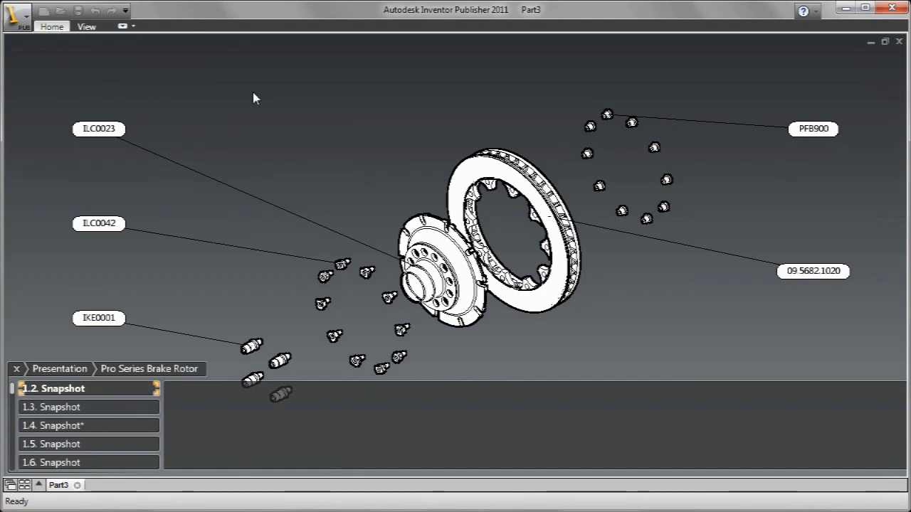
Play through snapshots 1.3 to 1.8, then stop playback and return to editing.
key(Down)
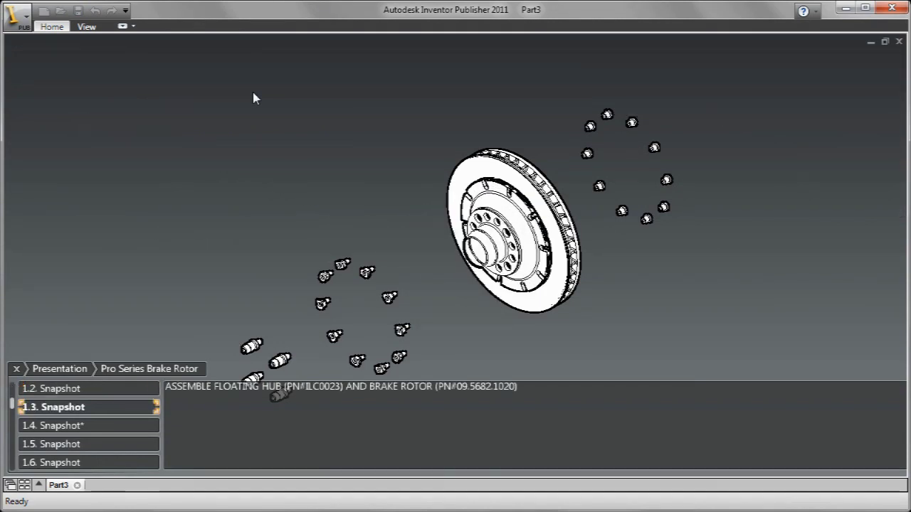
key(Down)
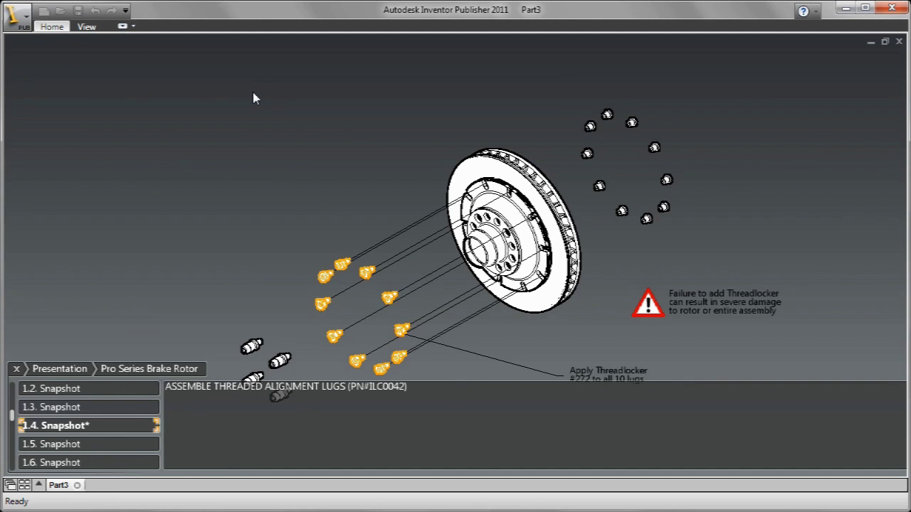
key(Down)
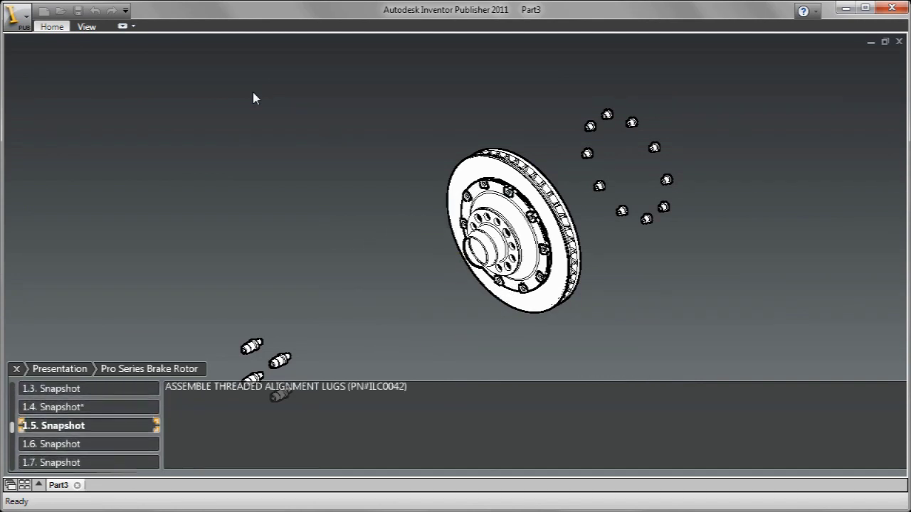
key(Down)
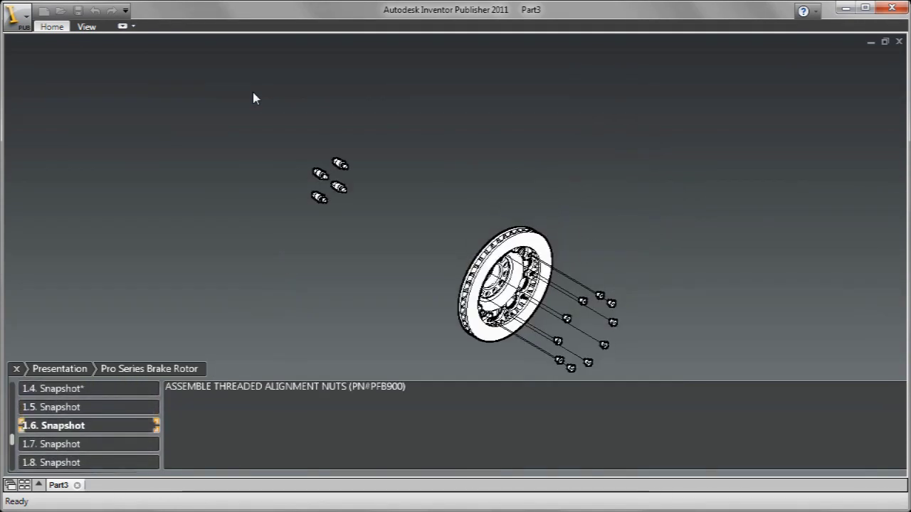
key(Down)
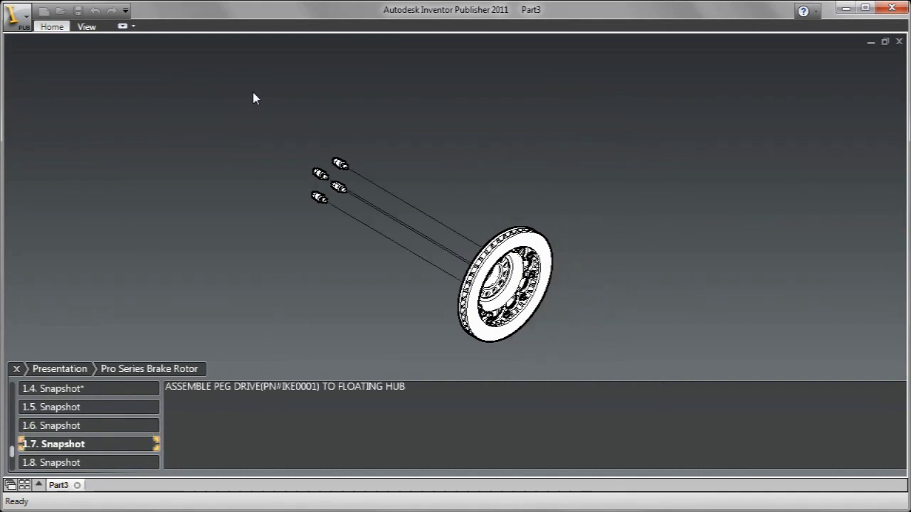
key(Down)
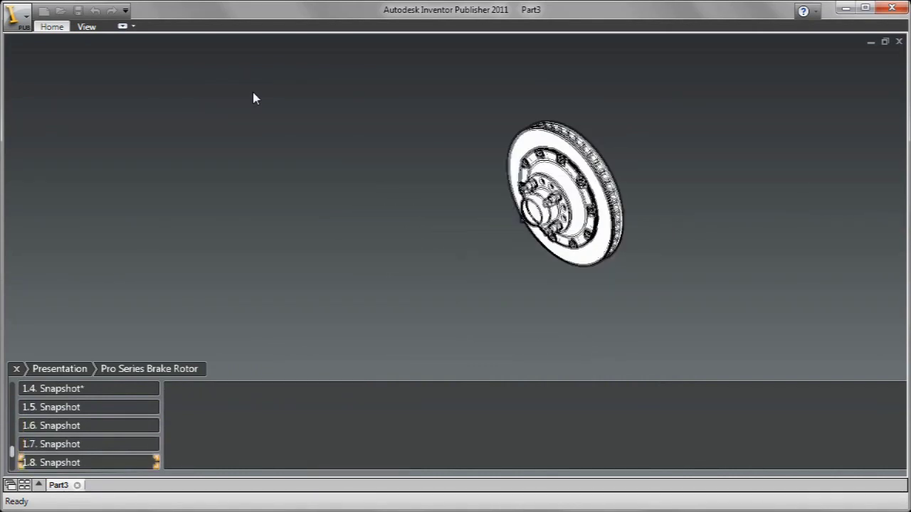
mouse_move(255, 96)
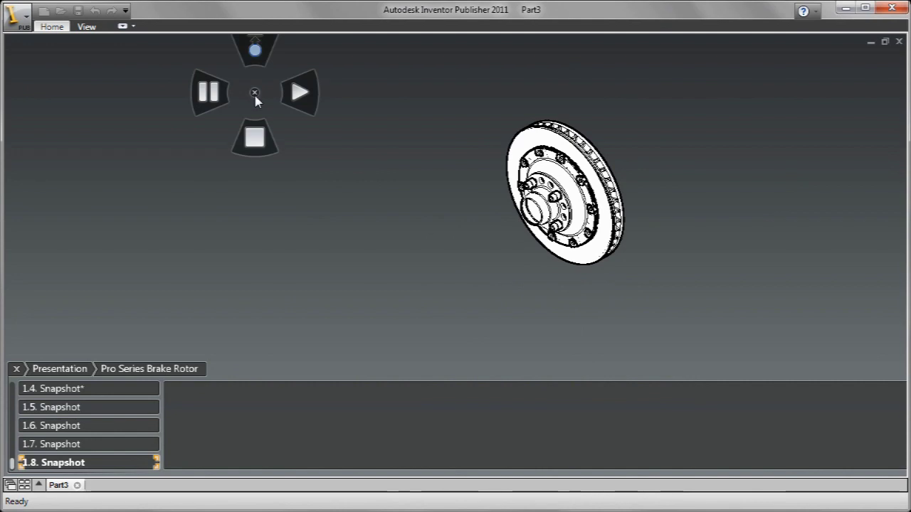
click(251, 137)
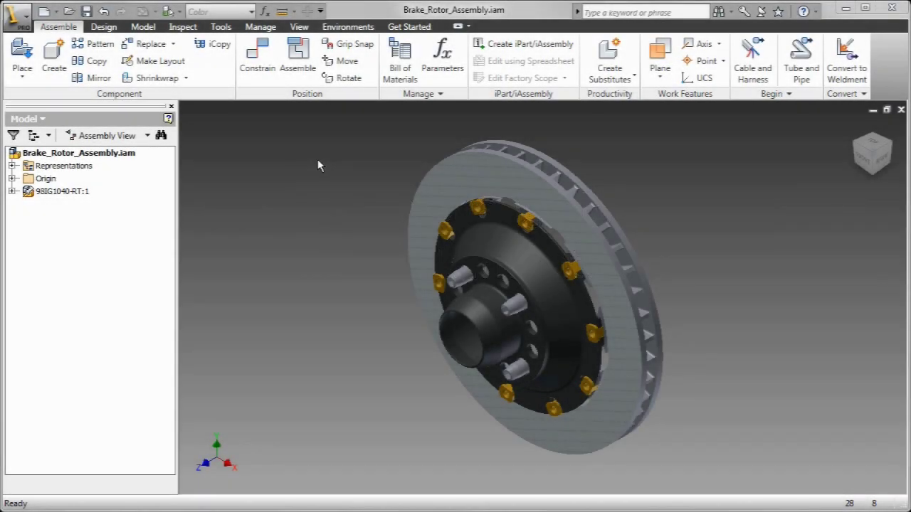
Edit the rotor disc part and unsuppress Extrusion8 and its other suppressed slot features.
right_click(317, 159)
click(370, 204)
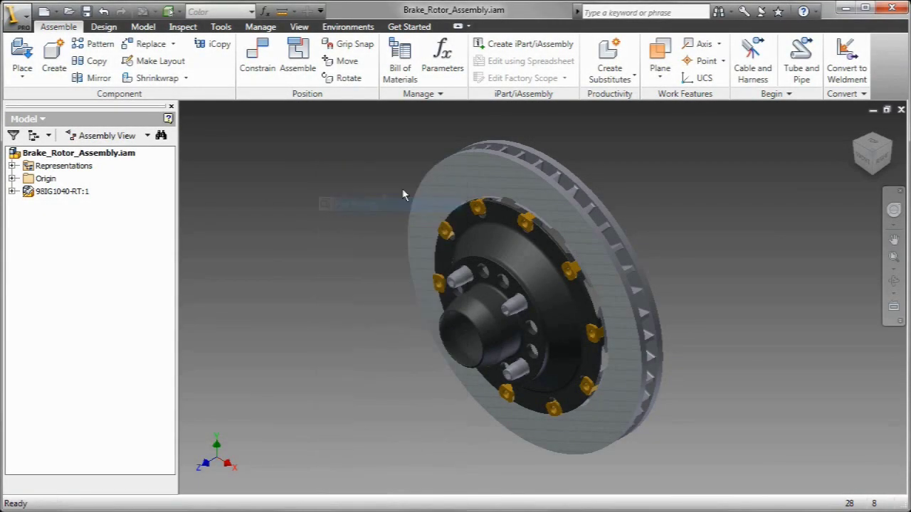
double_click(440, 188)
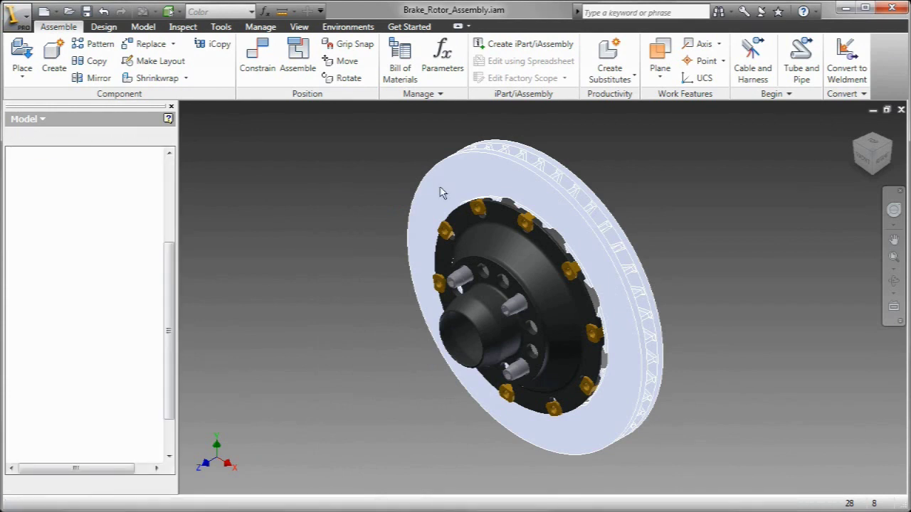
scroll(162, 285, down, 2)
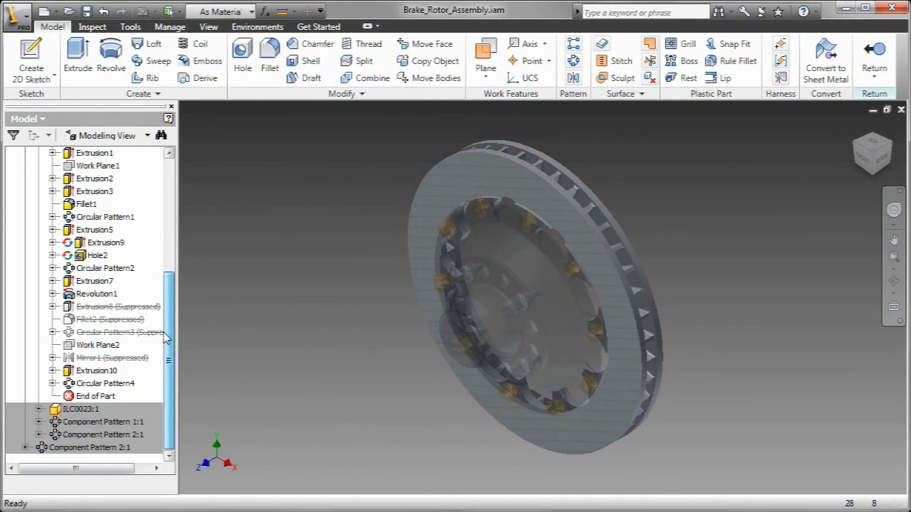
click(118, 306)
ctrl+click(110, 319)
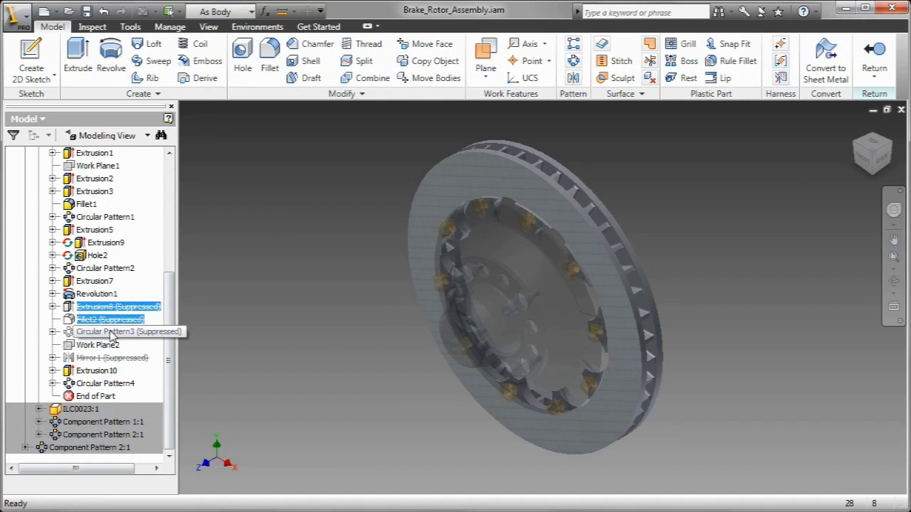
right_click(107, 361)
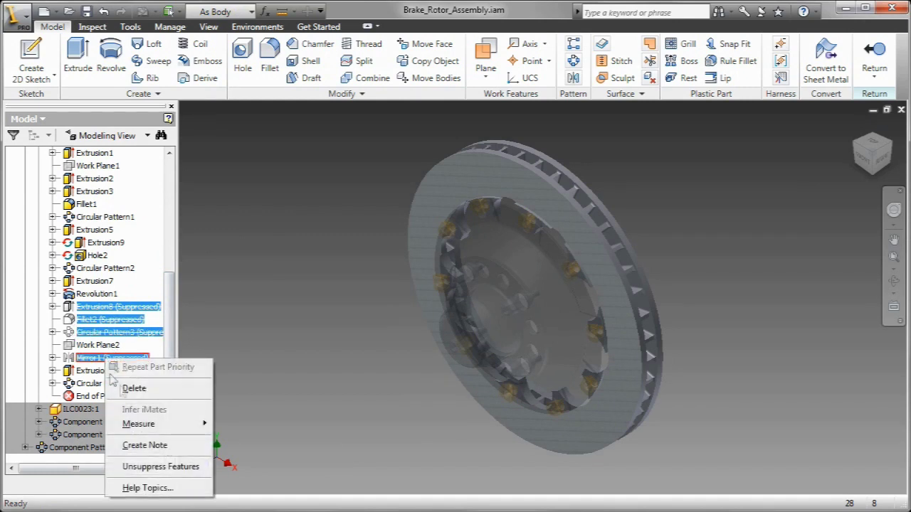
click(139, 466)
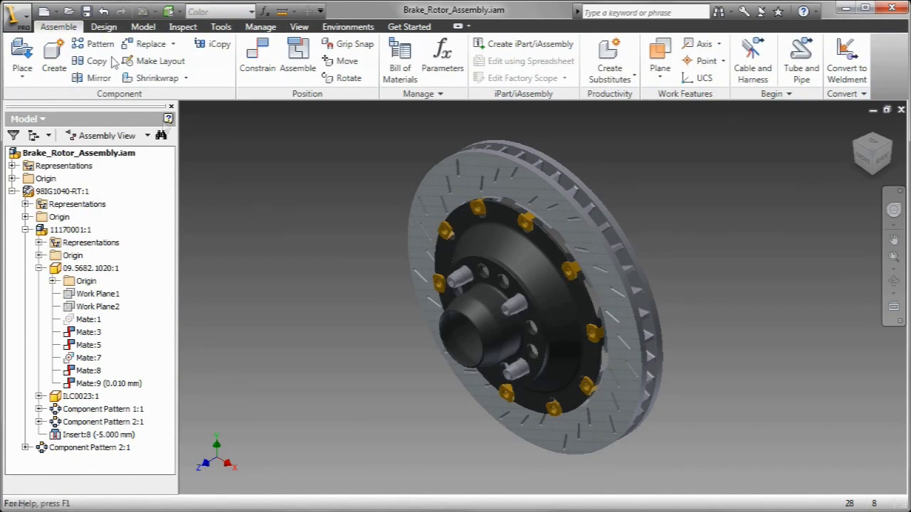
Save the assembly and all changed dependent files using Yes to All.
click(86, 11)
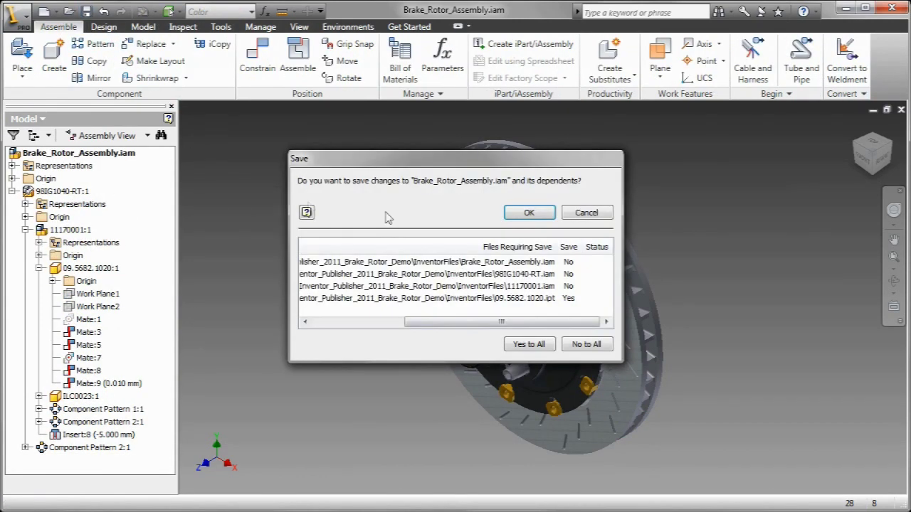
click(528, 349)
click(537, 217)
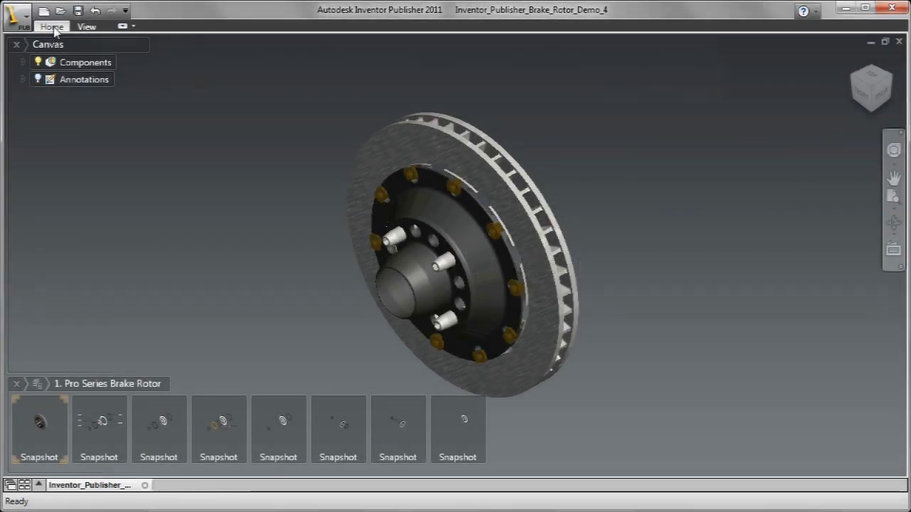
Update the model from Inventor and check the slotted rotor in the exploded, sixth and last snapshots.
click(52, 27)
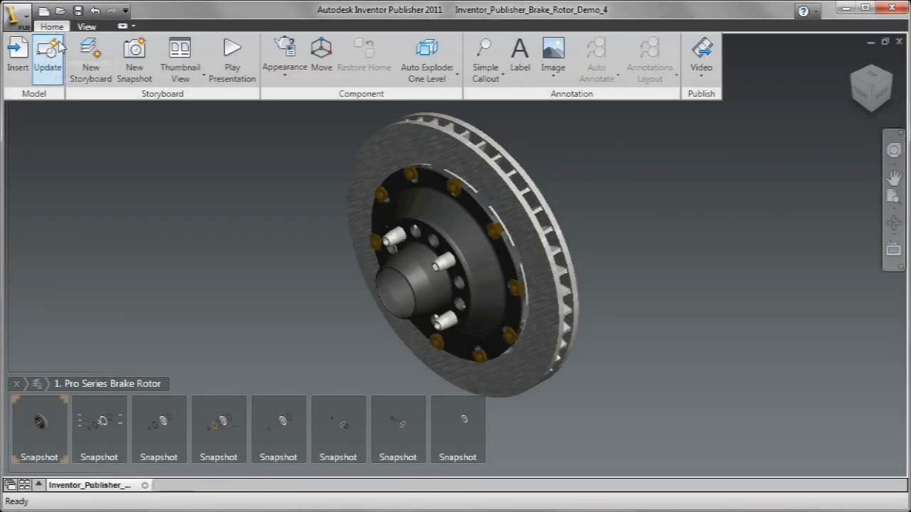
click(47, 59)
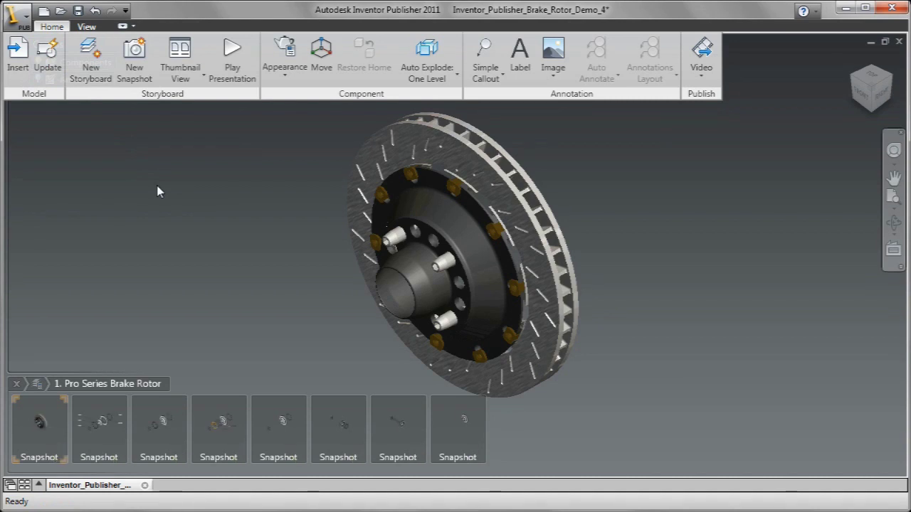
click(109, 412)
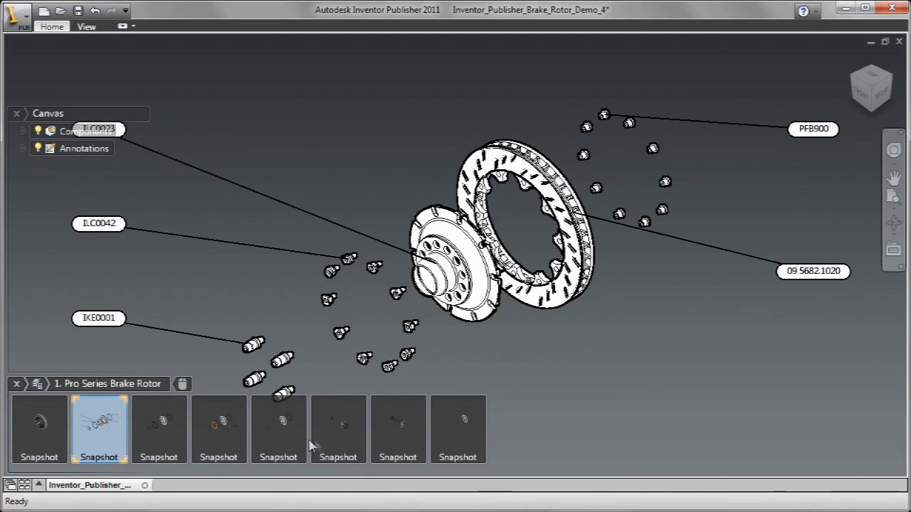
click(343, 446)
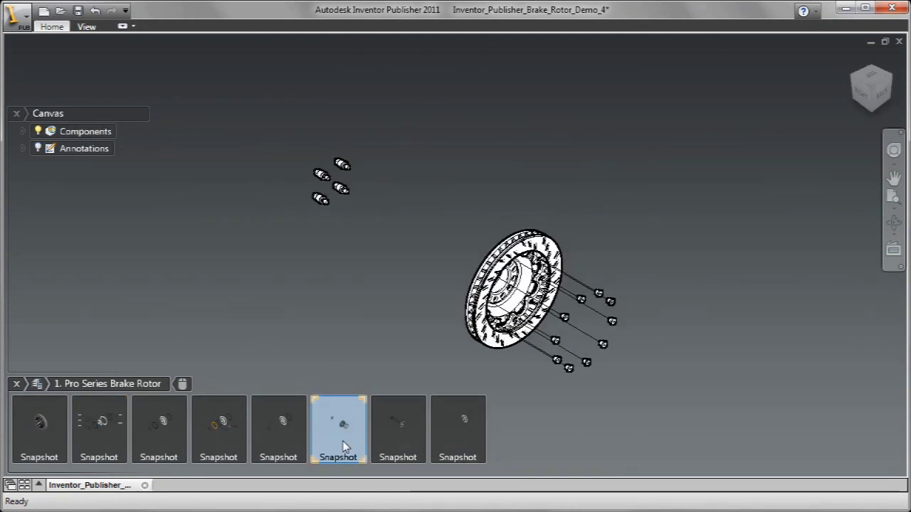
click(451, 430)
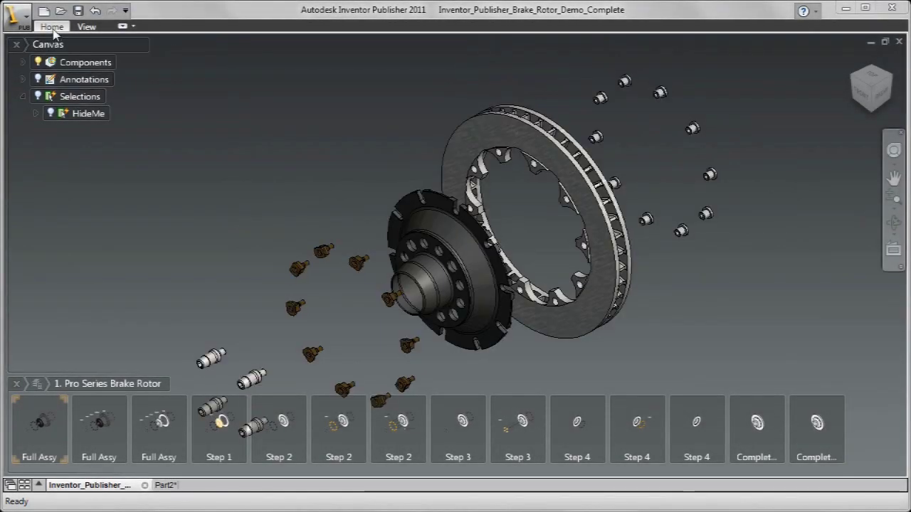
Start publishing the current Full Assy snapshot as an image.
click(53, 28)
click(712, 75)
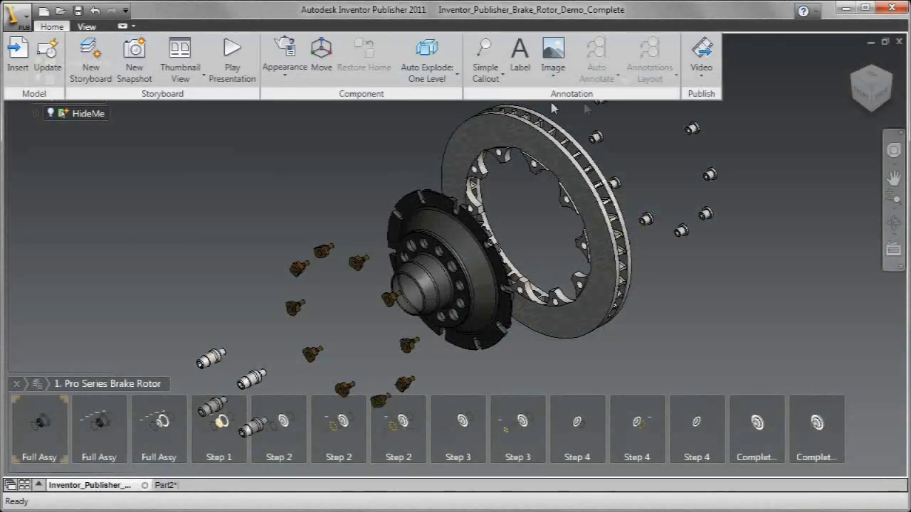
click(702, 71)
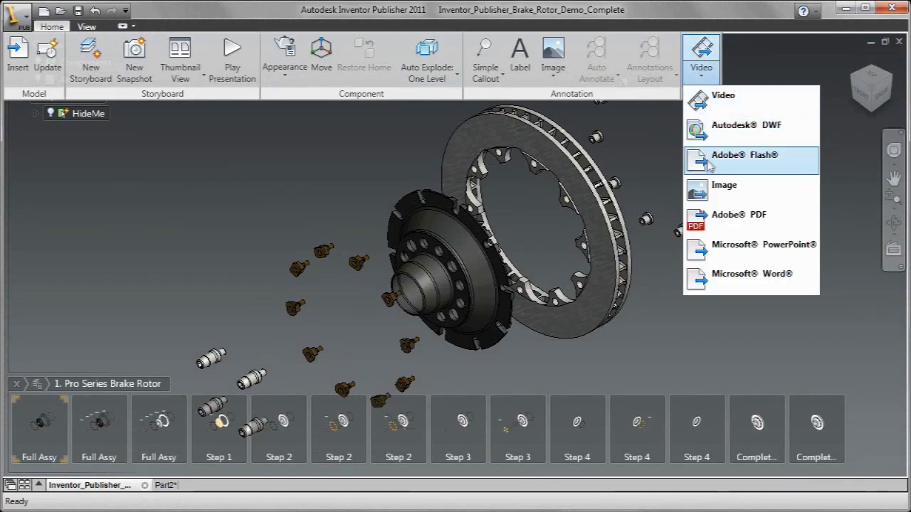
click(711, 189)
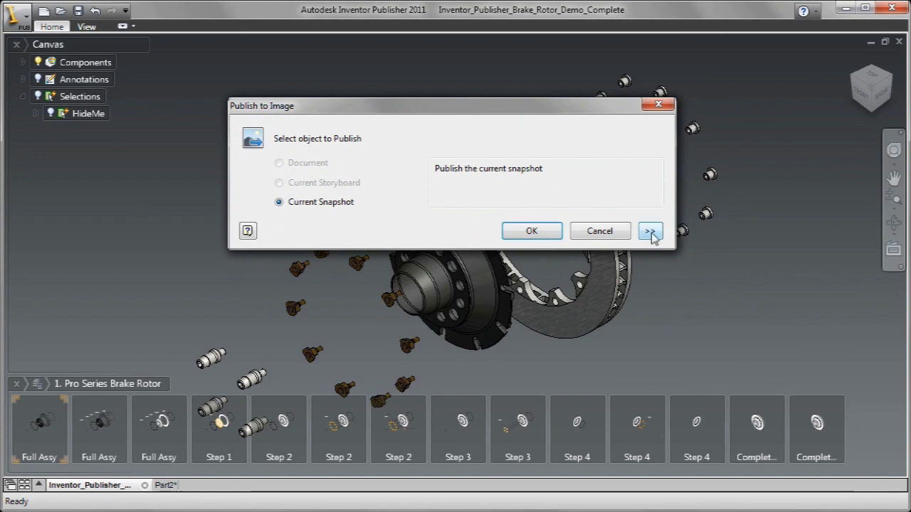
Keep window-size resolution, inch width units and PNG format, saving as Full Assy.png.
click(650, 232)
click(480, 252)
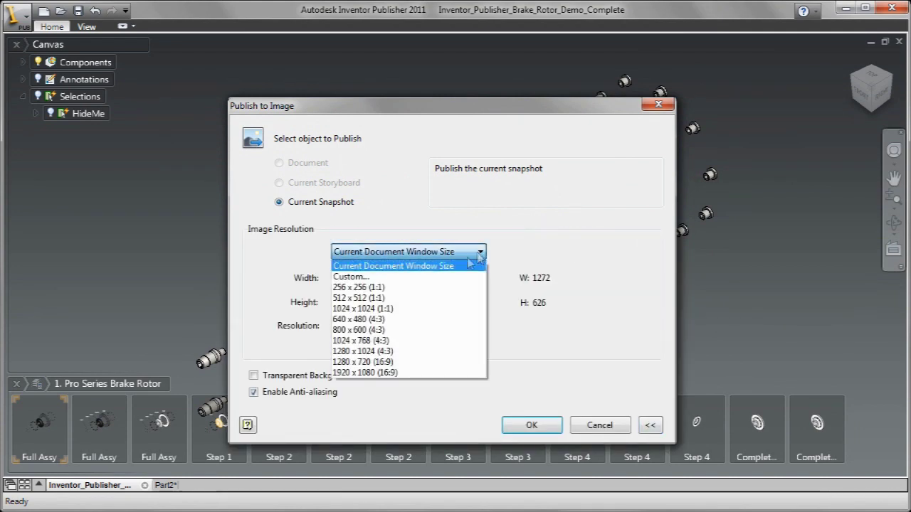
click(544, 376)
click(481, 279)
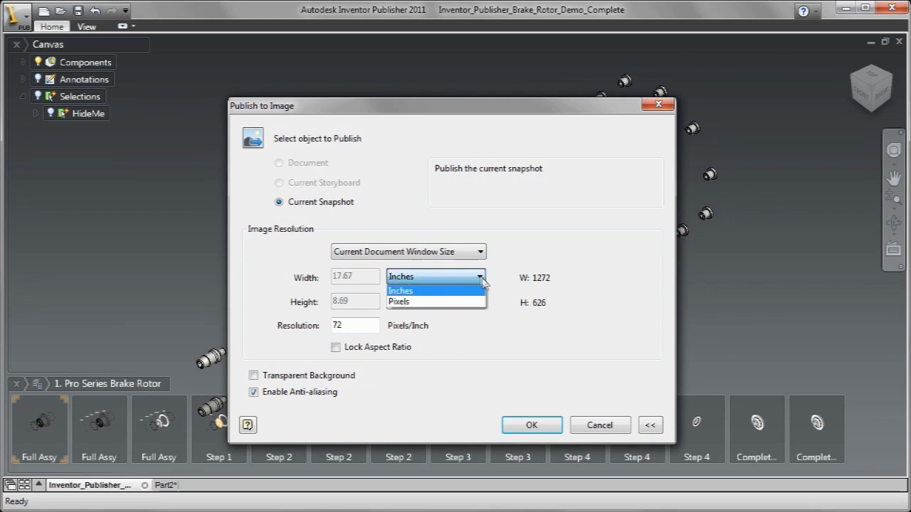
click(536, 333)
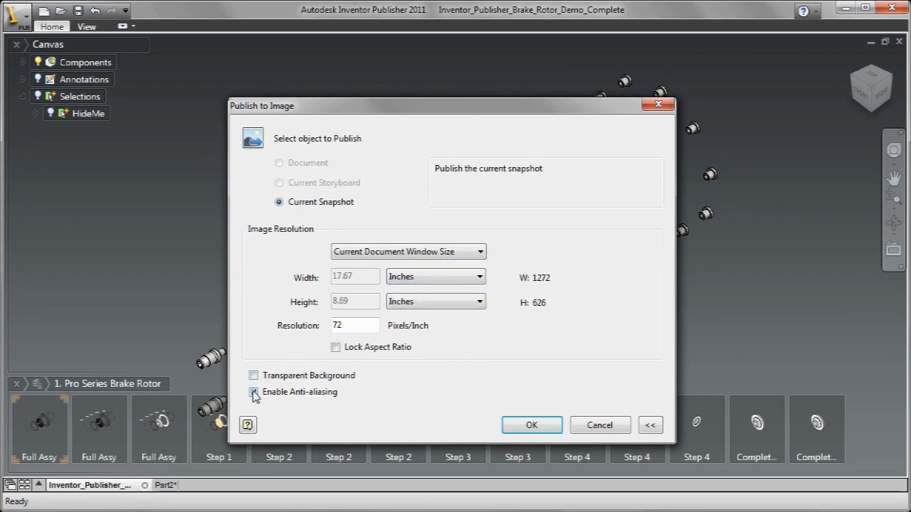
click(535, 427)
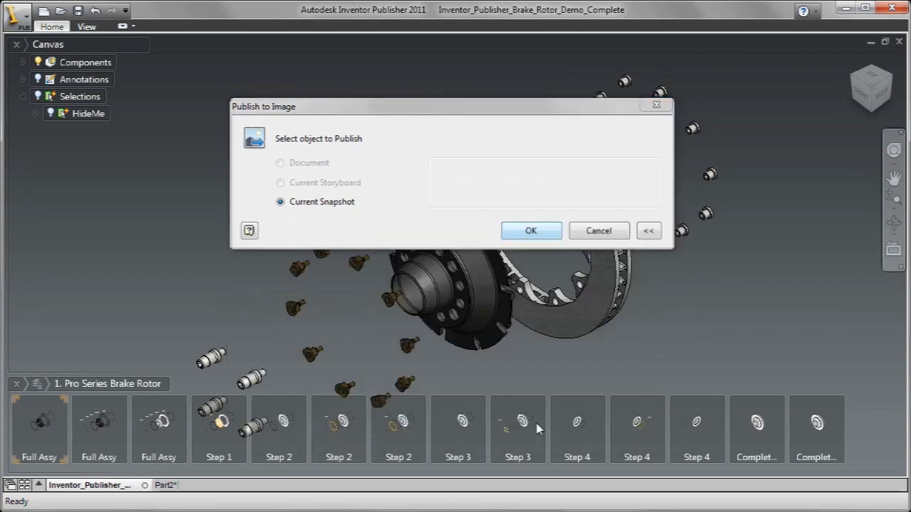
click(552, 401)
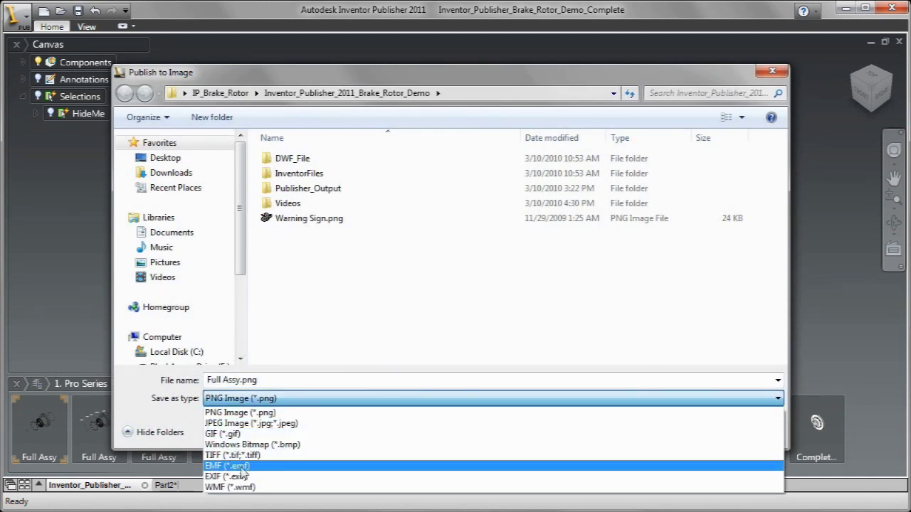
click(508, 355)
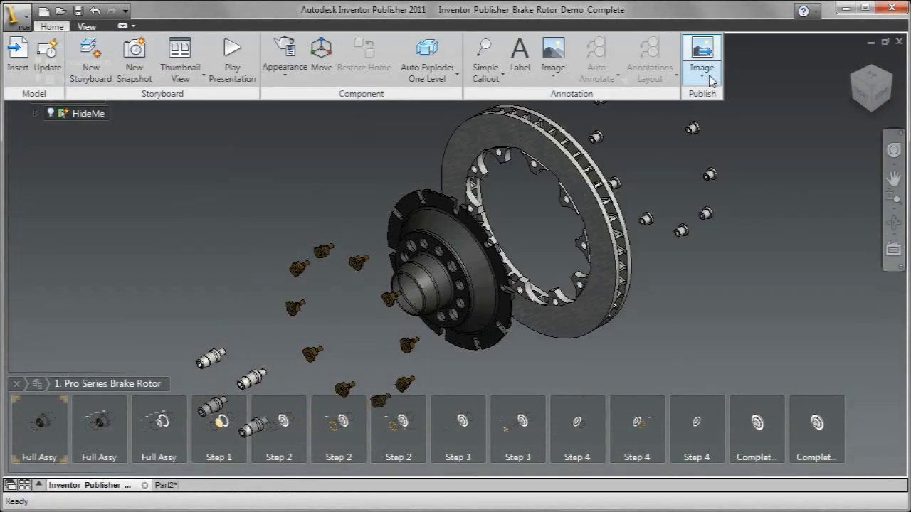
Publish the brake rotor storyboard to Adobe Flash, then return to the publish formats for PowerPoint.
click(712, 80)
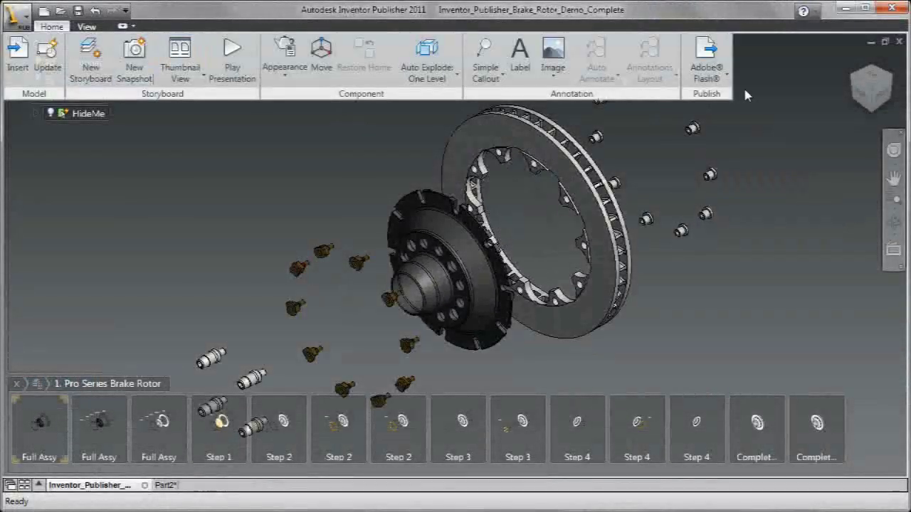
click(727, 80)
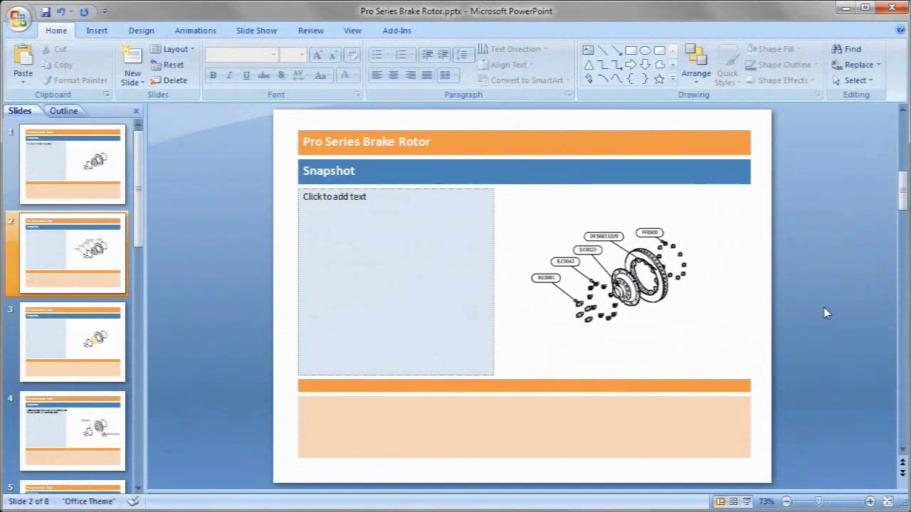
Scroll the Pro Series Brake Rotor deck thumbnails from slide 2 down to slide 8.
scroll(824, 313, down, 1)
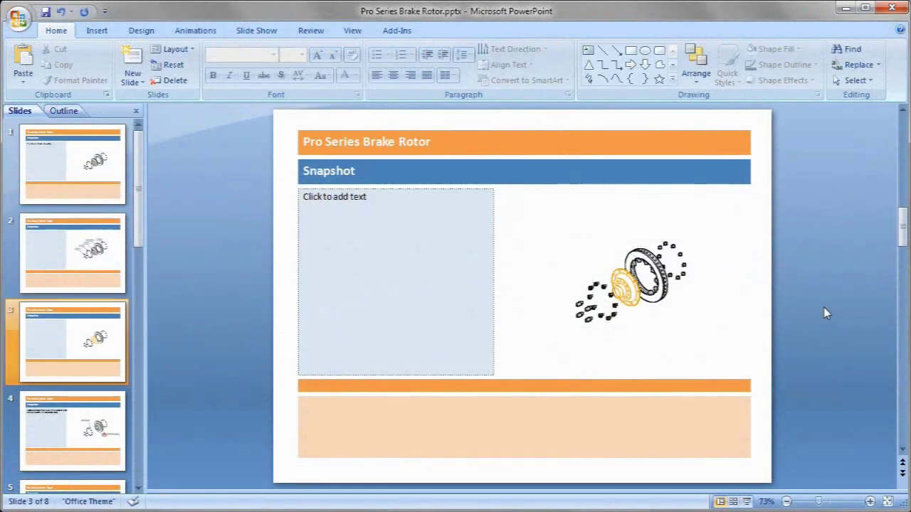
scroll(824, 313, down, 1)
scroll(824, 310, down, 1)
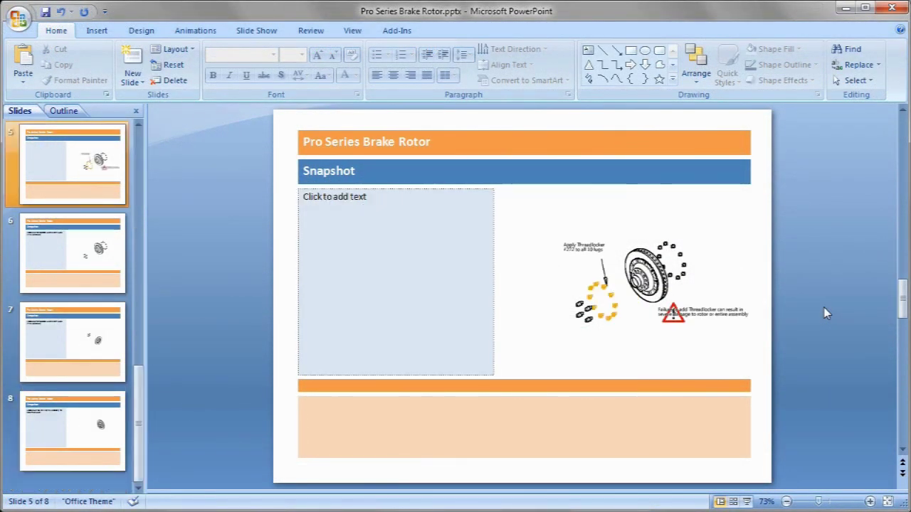
scroll(824, 310, down, 1)
scroll(824, 310, down, 1)
scroll(824, 313, down, 1)
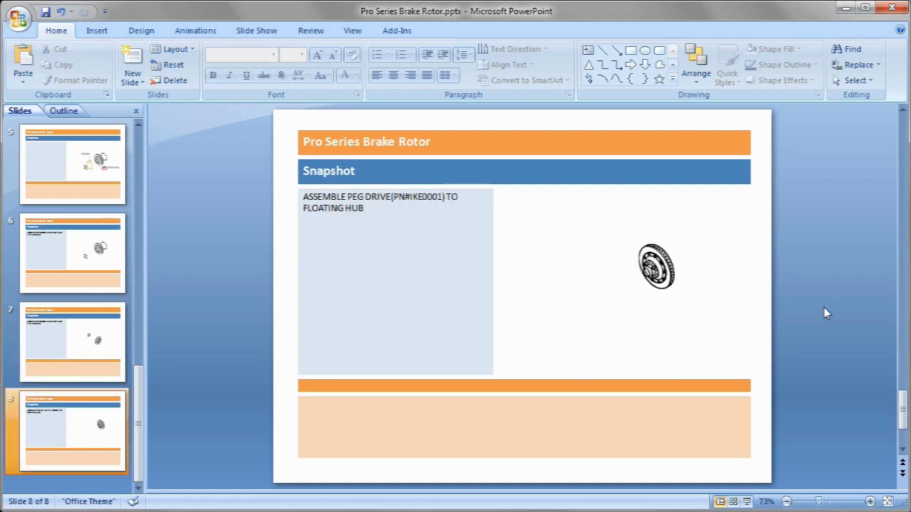